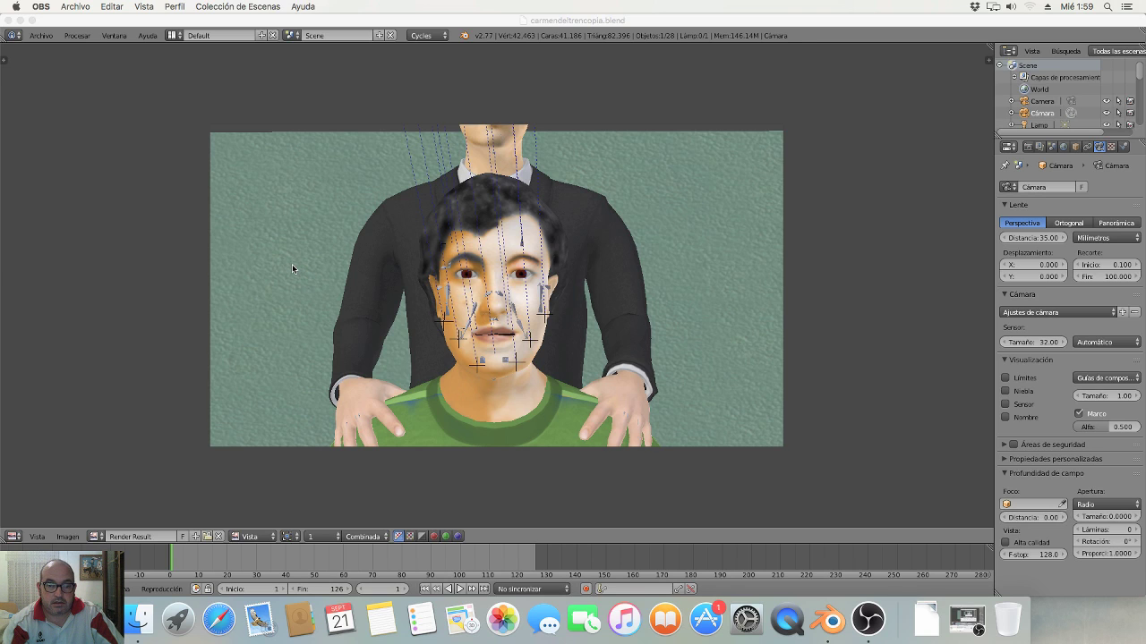
# Step: Play back the rendered animation, close the player and return from the render result to the 3D view
pyautogui.click(81, 40)
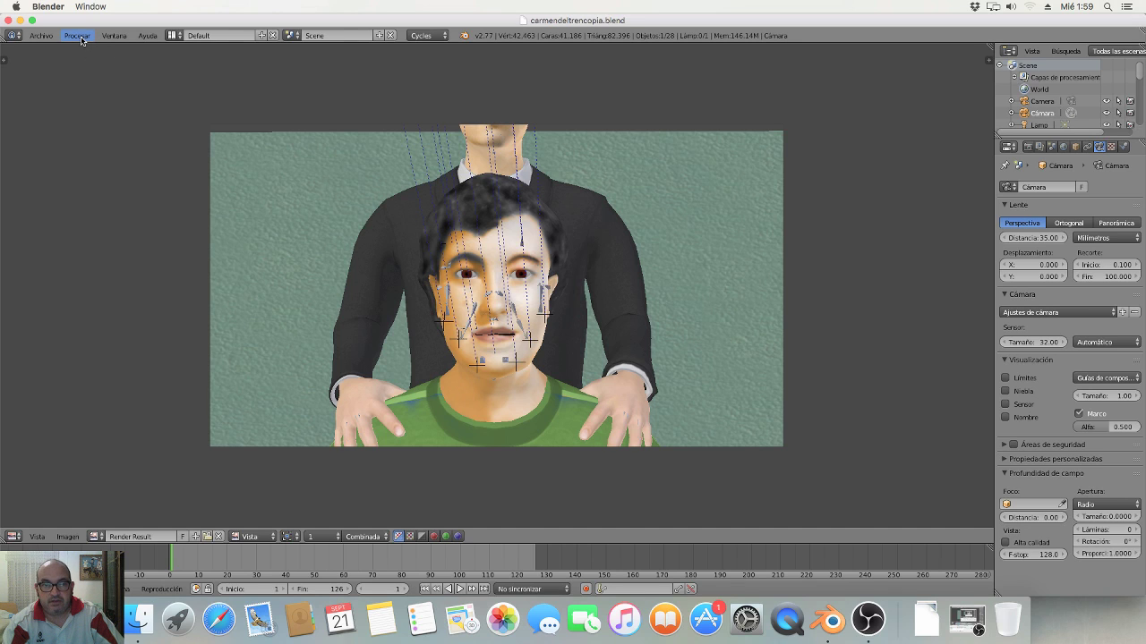
pyautogui.click(79, 38)
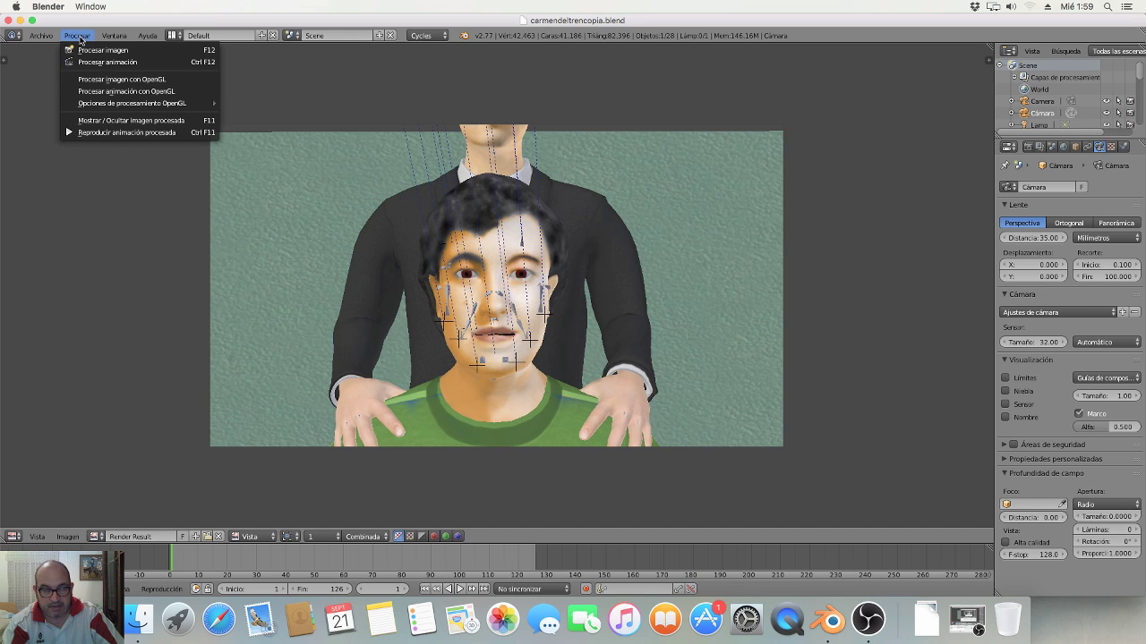
pyautogui.click(113, 133)
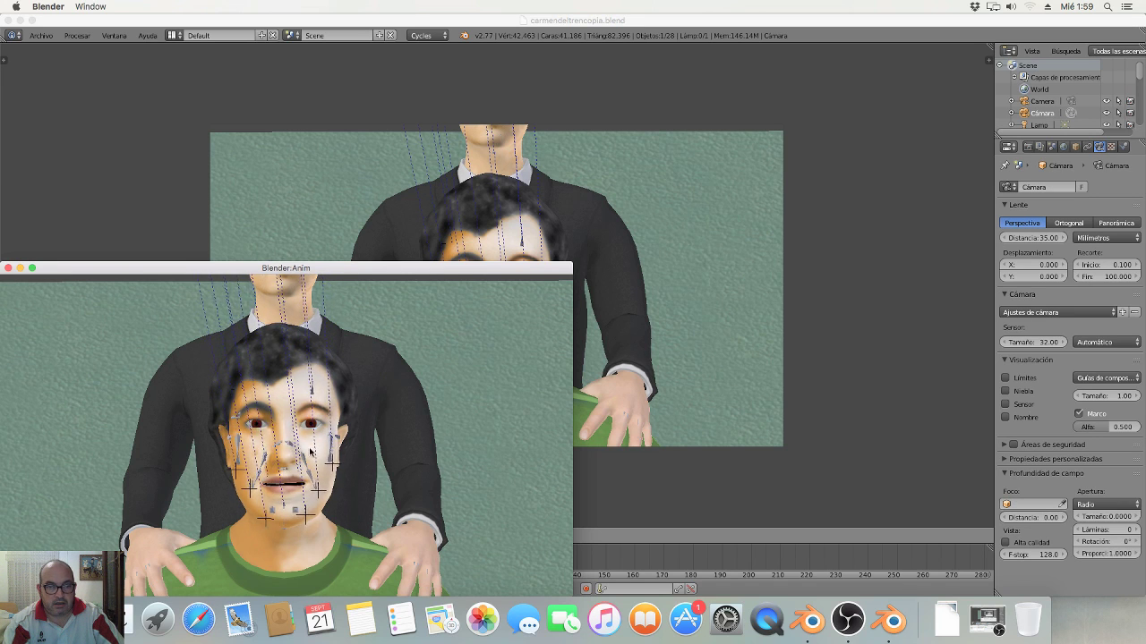
pyautogui.click(8, 268)
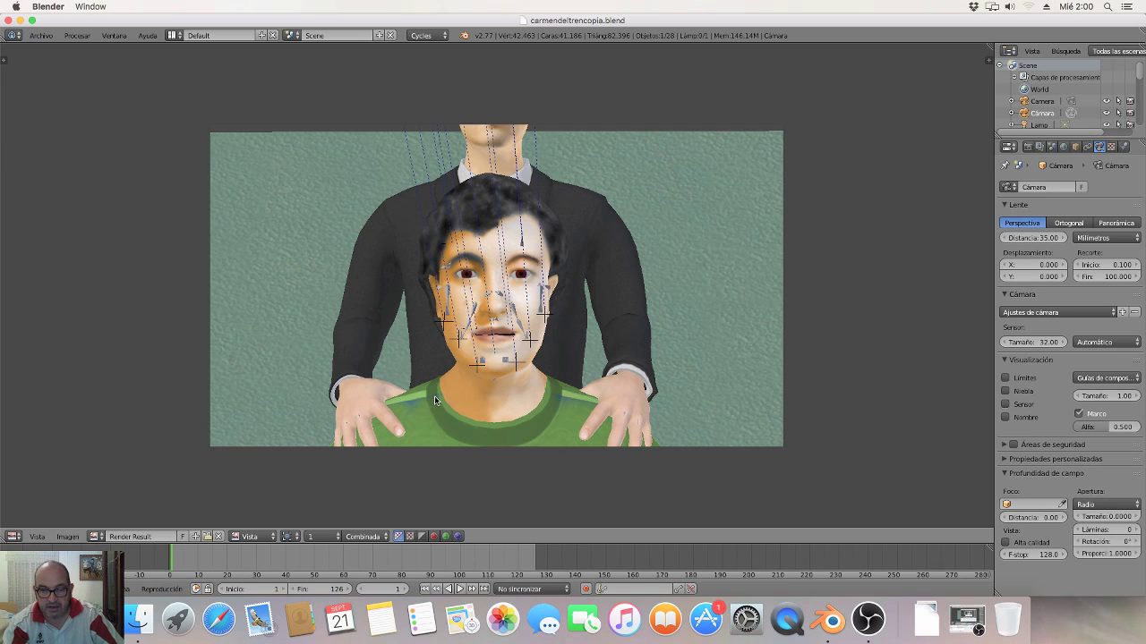
pyautogui.scroll(-2, 394, 329)
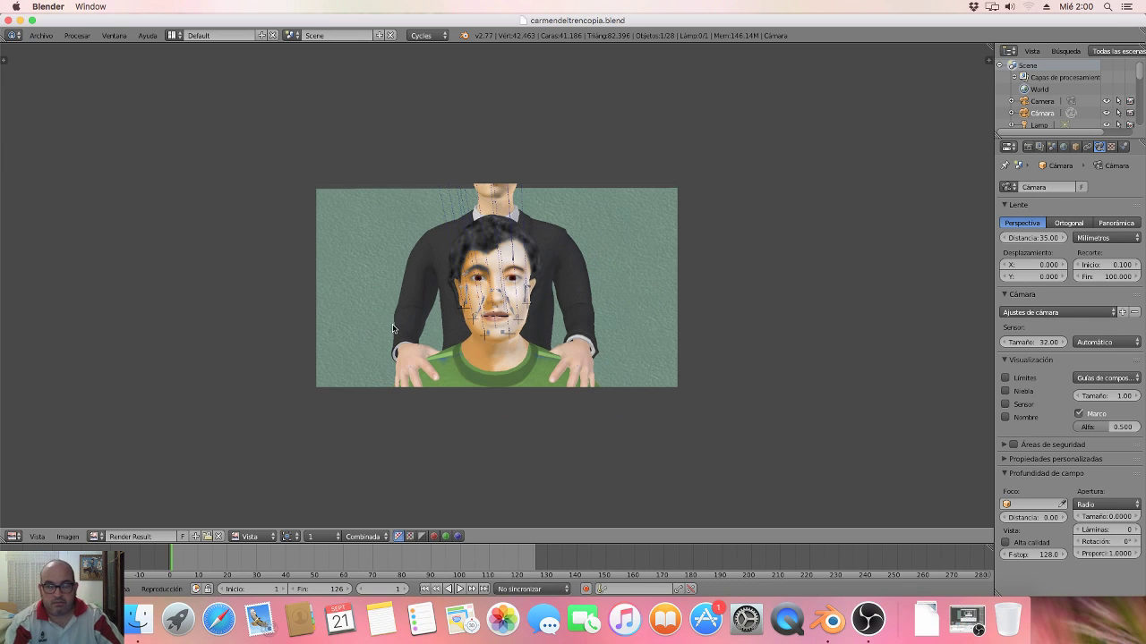
pyautogui.scroll(1, 403, 344)
pyautogui.press('Escape')
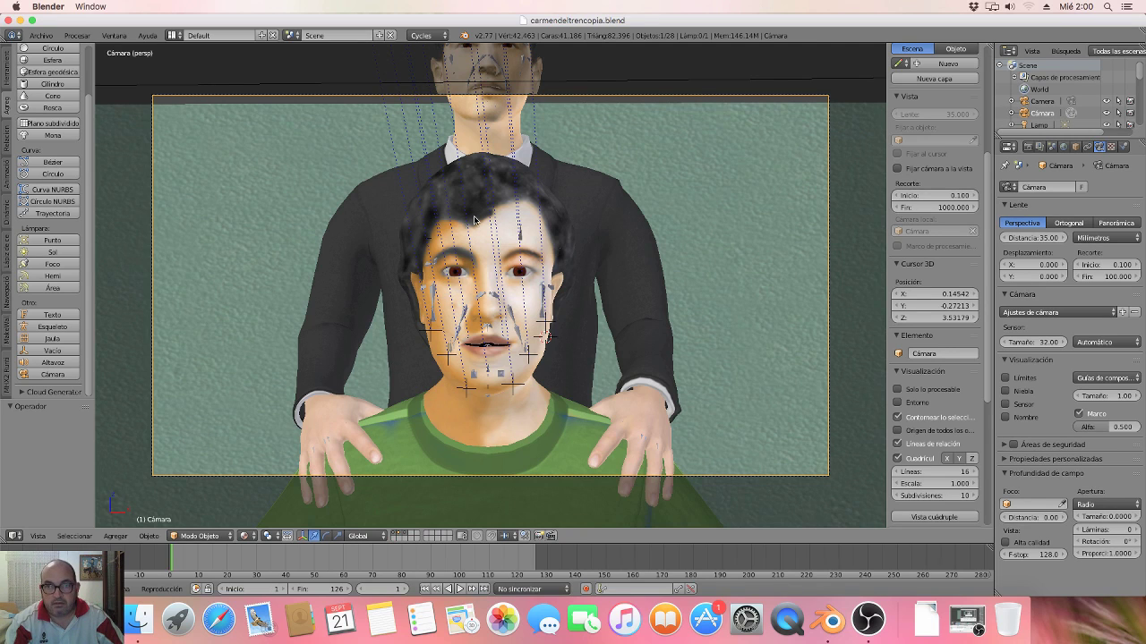
# Step: Enable X-ray display for the seated man's armature maere35 and switch it to Pose Mode
pyautogui.rightClick(513, 317)
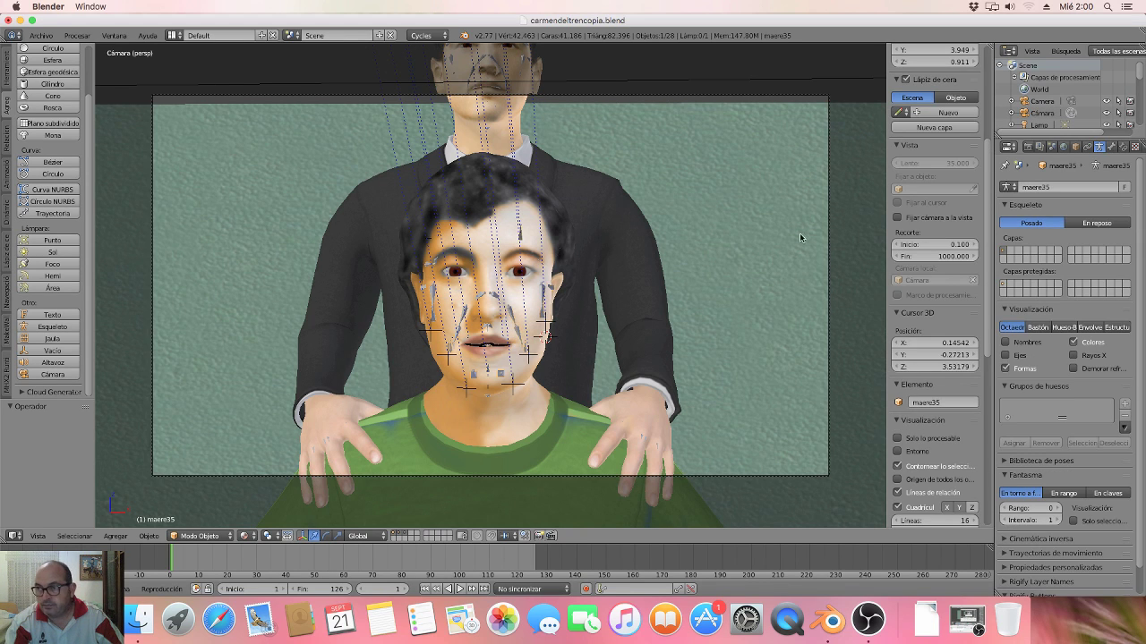
pyautogui.click(1083, 356)
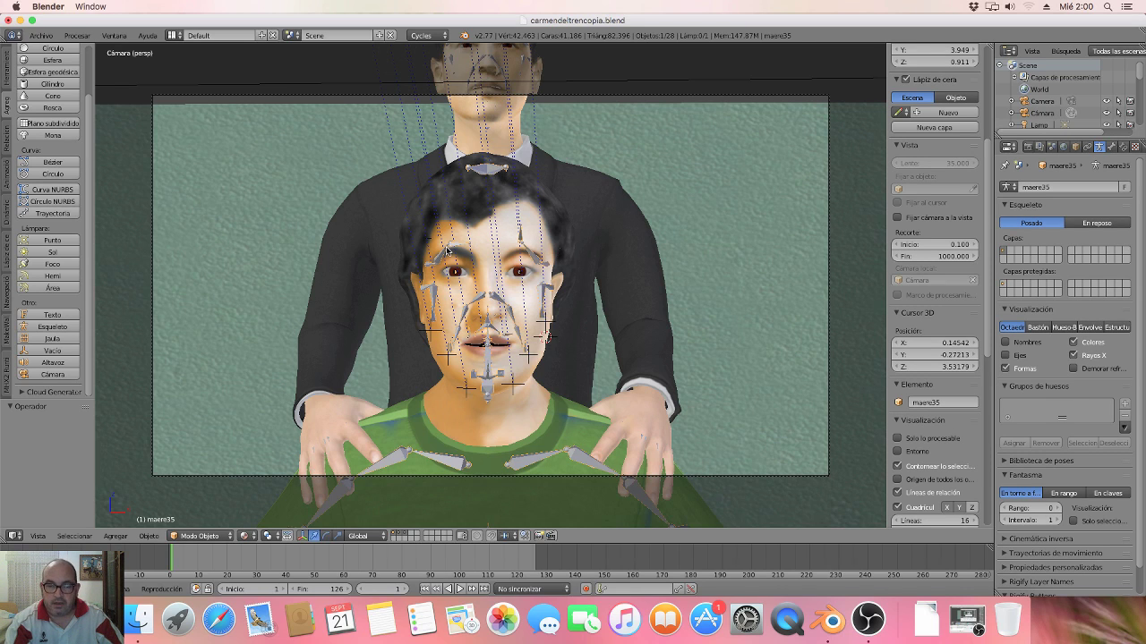
pyautogui.click(202, 537)
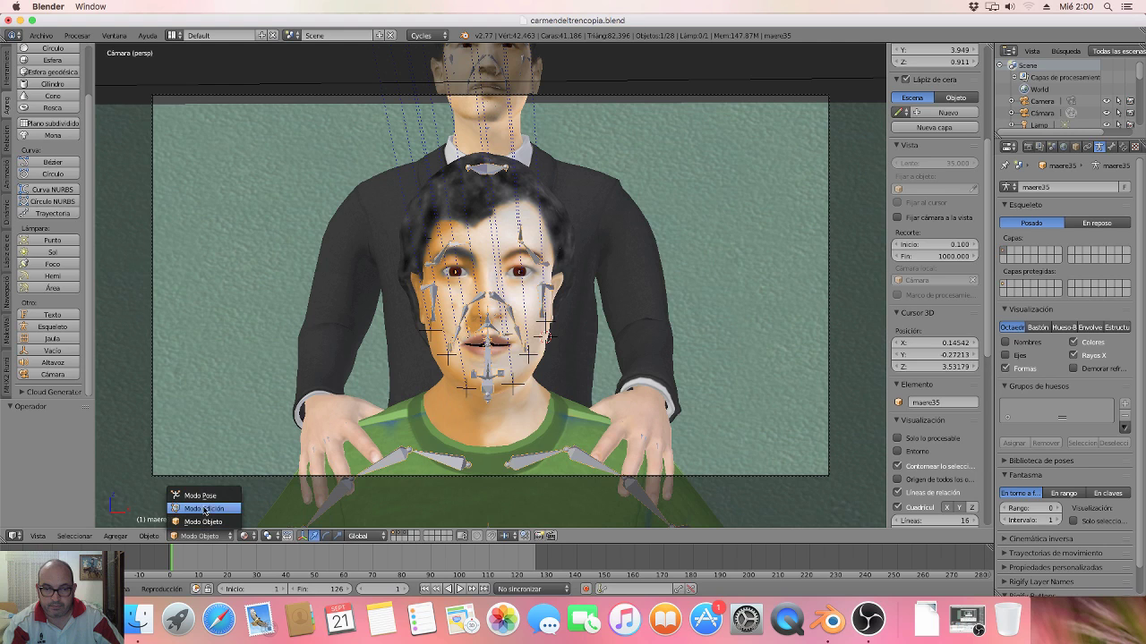
pyautogui.click(202, 500)
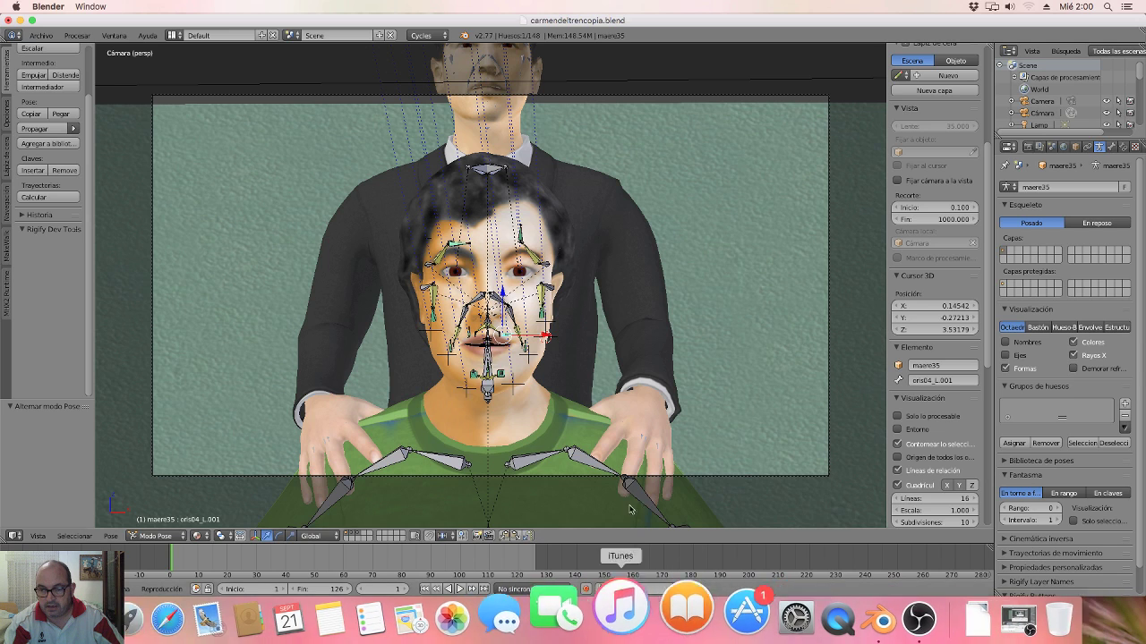
# Step: Set the timeline's active keying set to LocRotScale
pyautogui.click(631, 589)
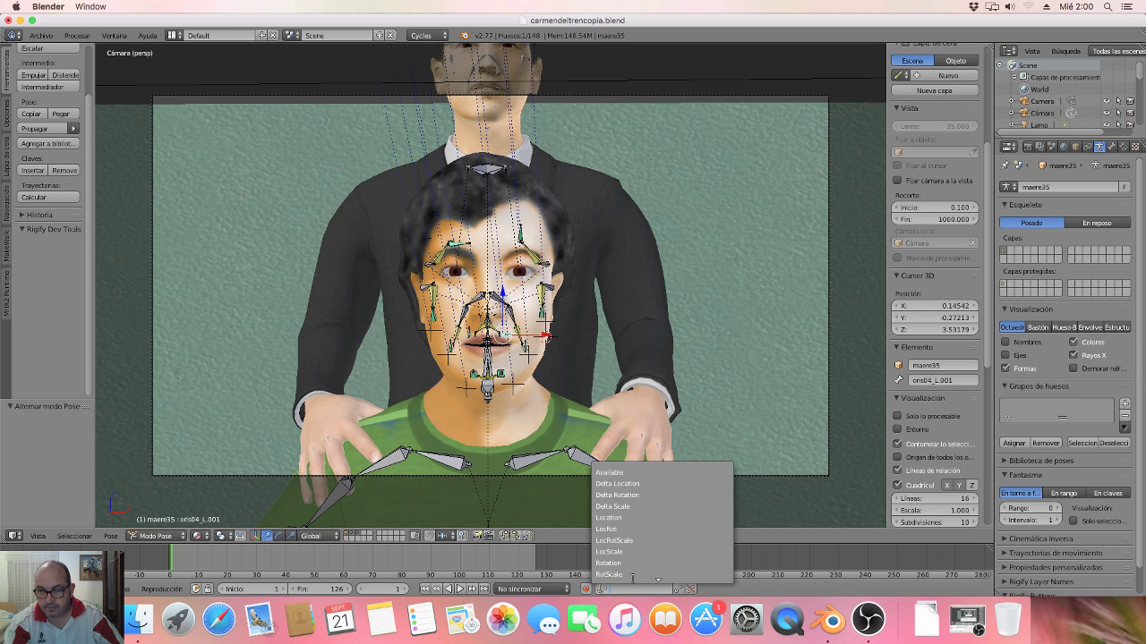
pyautogui.click(608, 541)
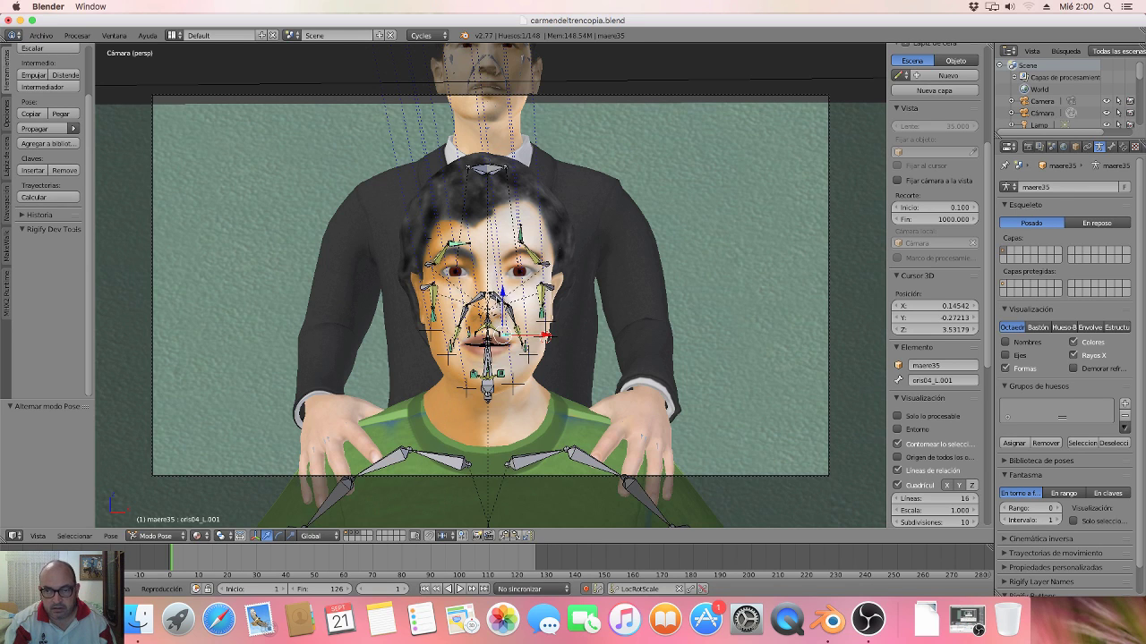
# Step: At frame 40, move the special06_R eye-control bone above the head by about -0.002 in X and -0.005 in Z
pyautogui.rightClick(484, 170)
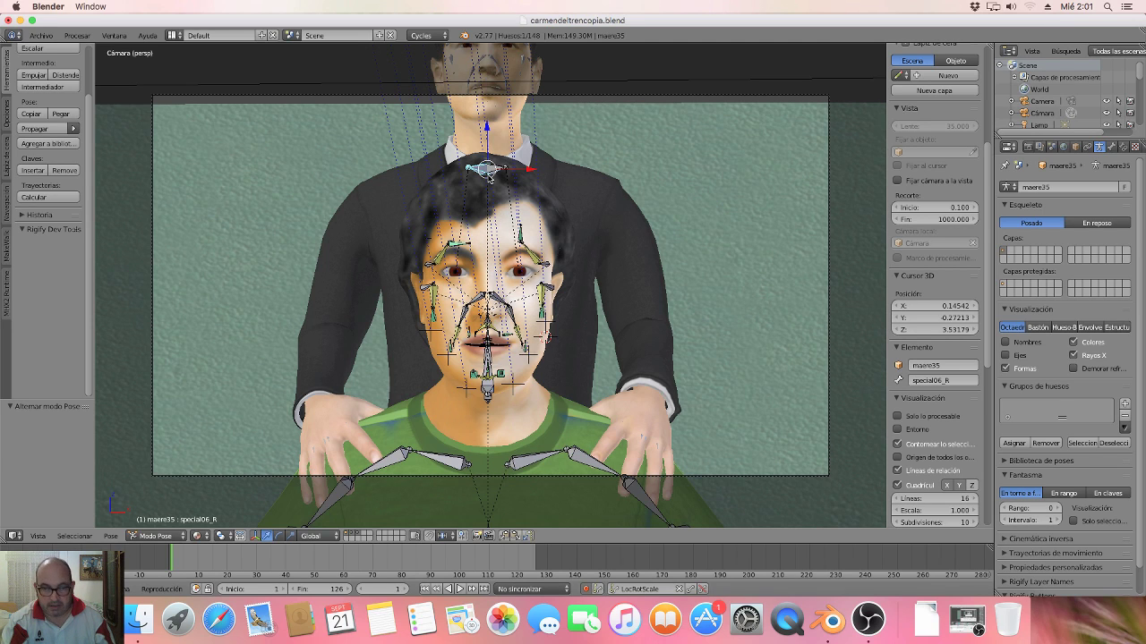
pyautogui.click(243, 561)
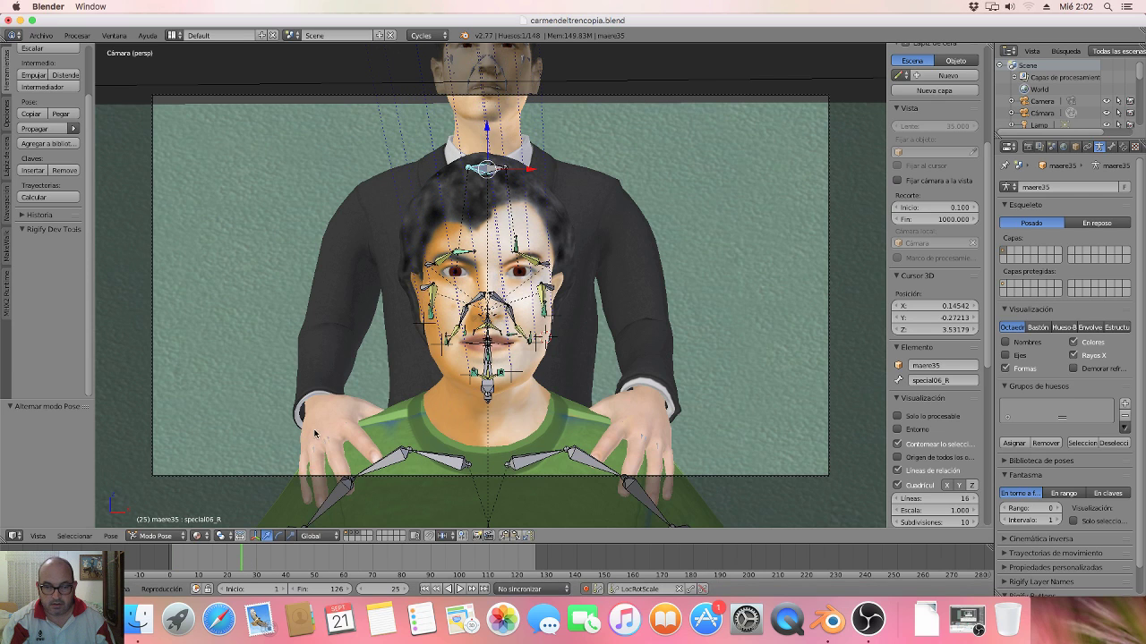
pyautogui.click(256, 558)
pyautogui.click(284, 558)
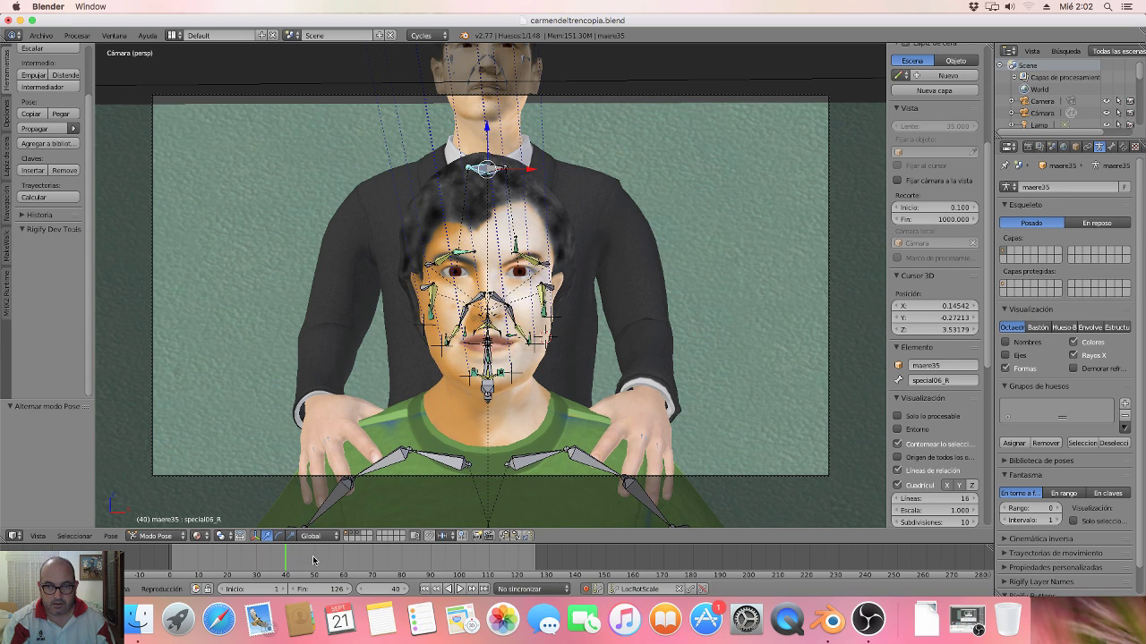
pyautogui.click(315, 559)
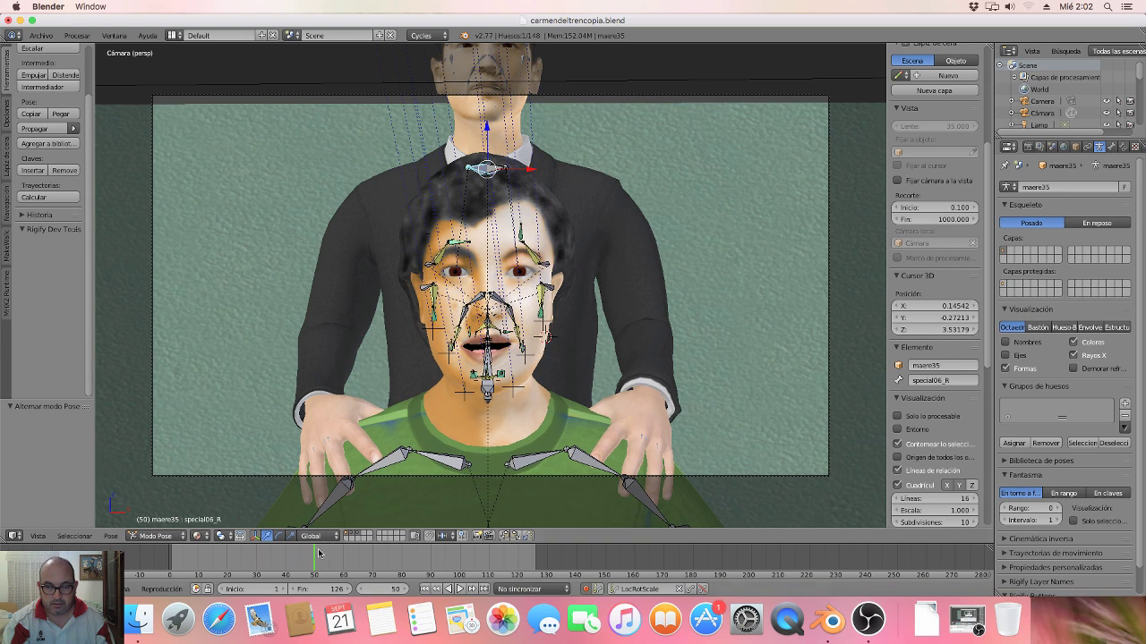
pyautogui.click(302, 557)
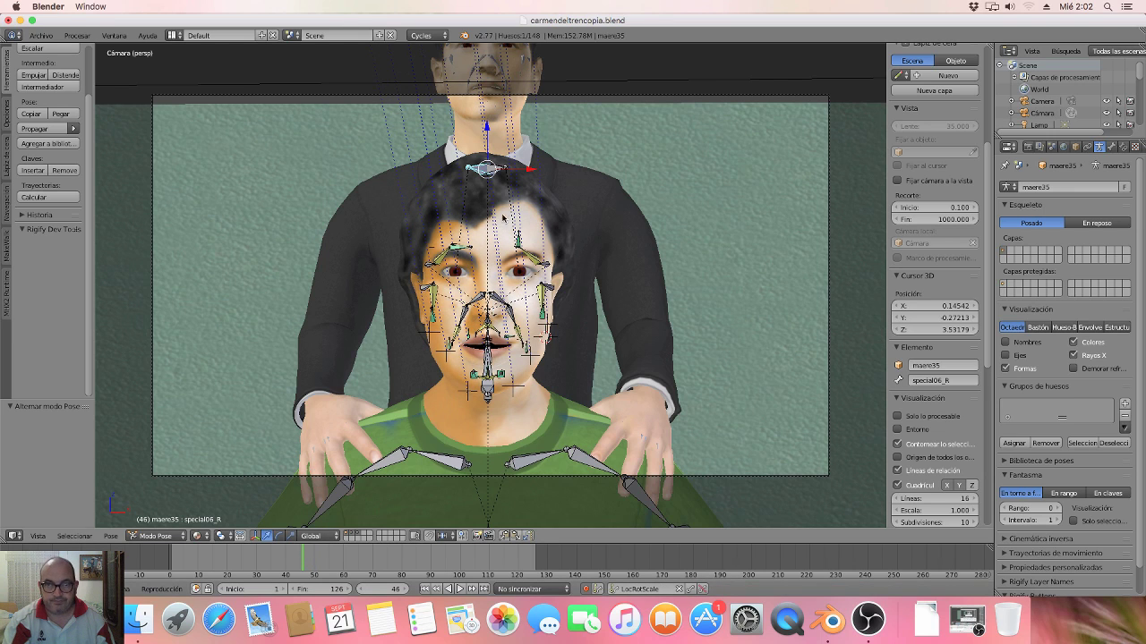
pyautogui.click(287, 565)
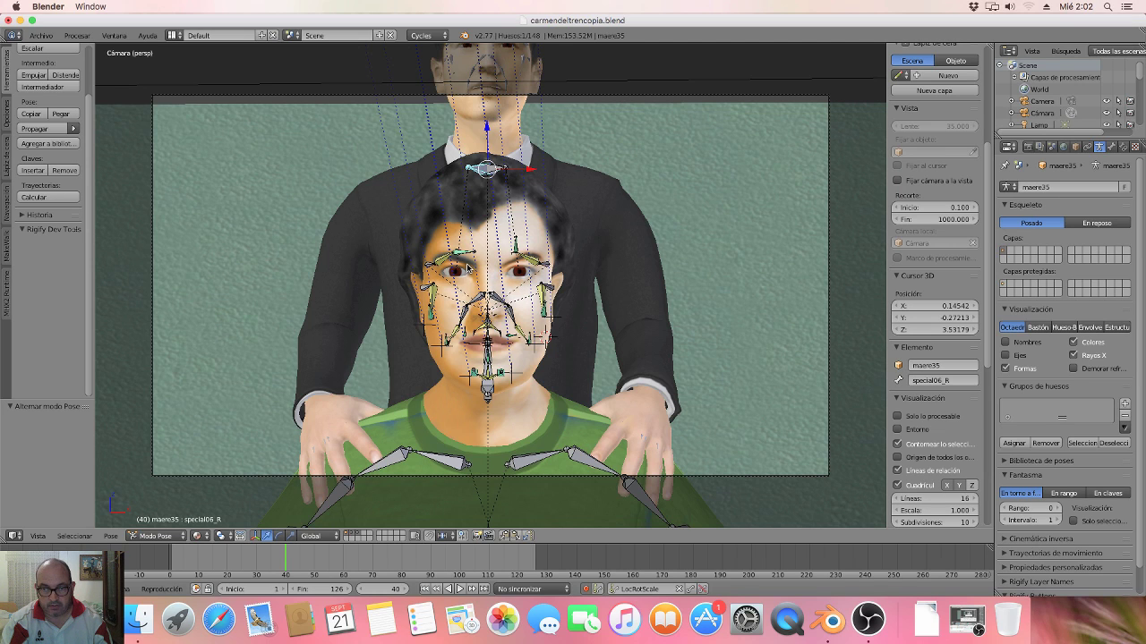
pyautogui.press('g')
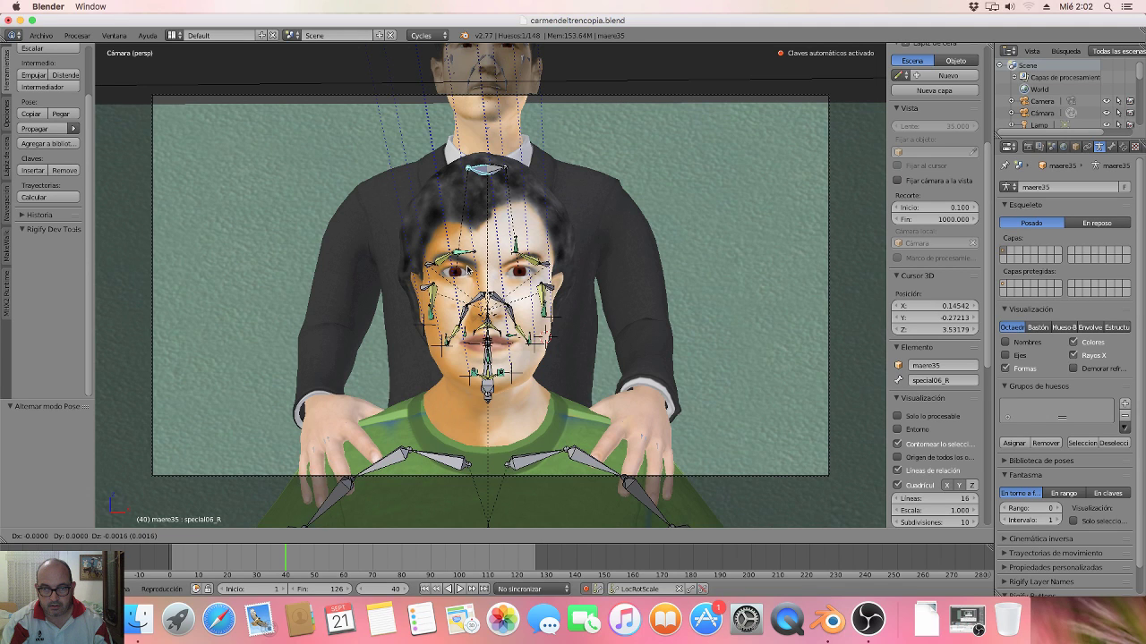
pyautogui.click(532, 259)
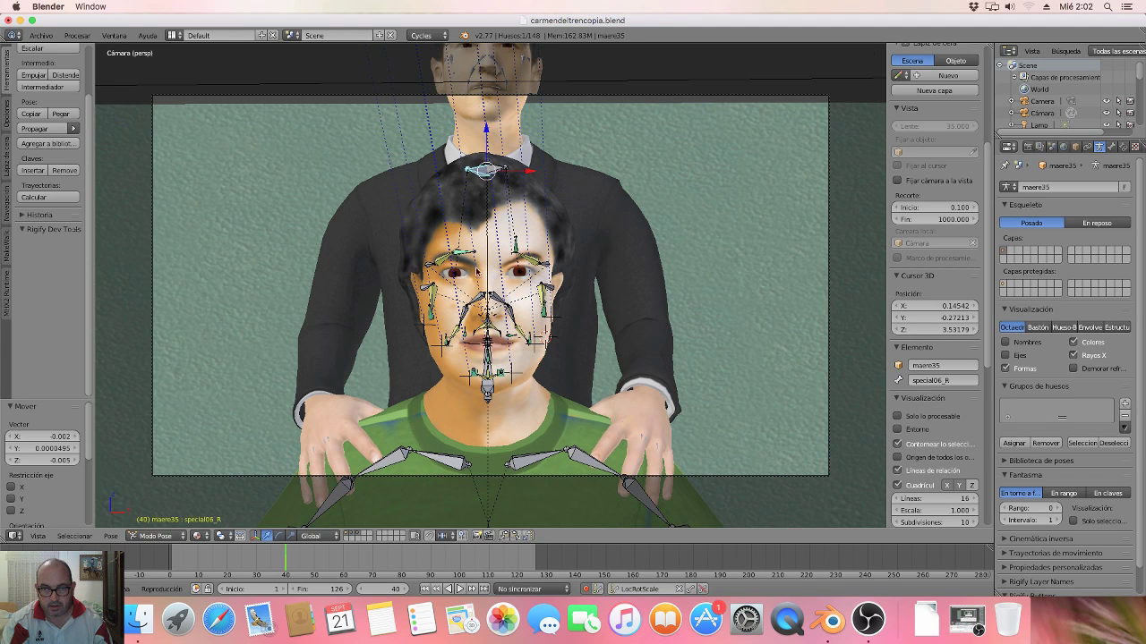
pyautogui.rightClick(518, 251)
pyautogui.press('g')
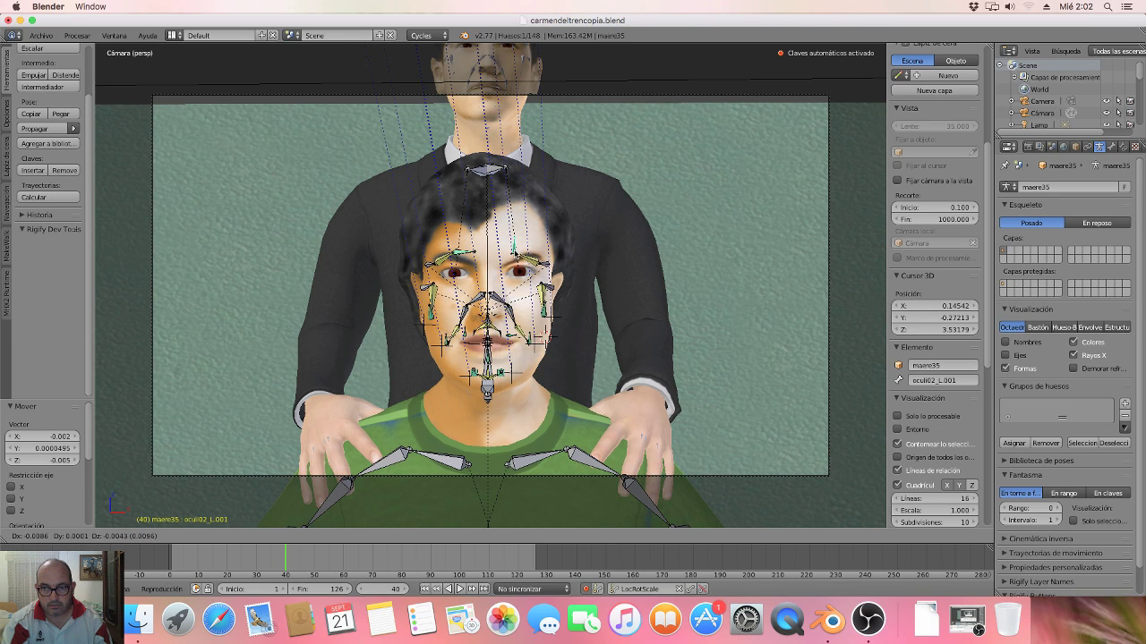
pyautogui.click(517, 251)
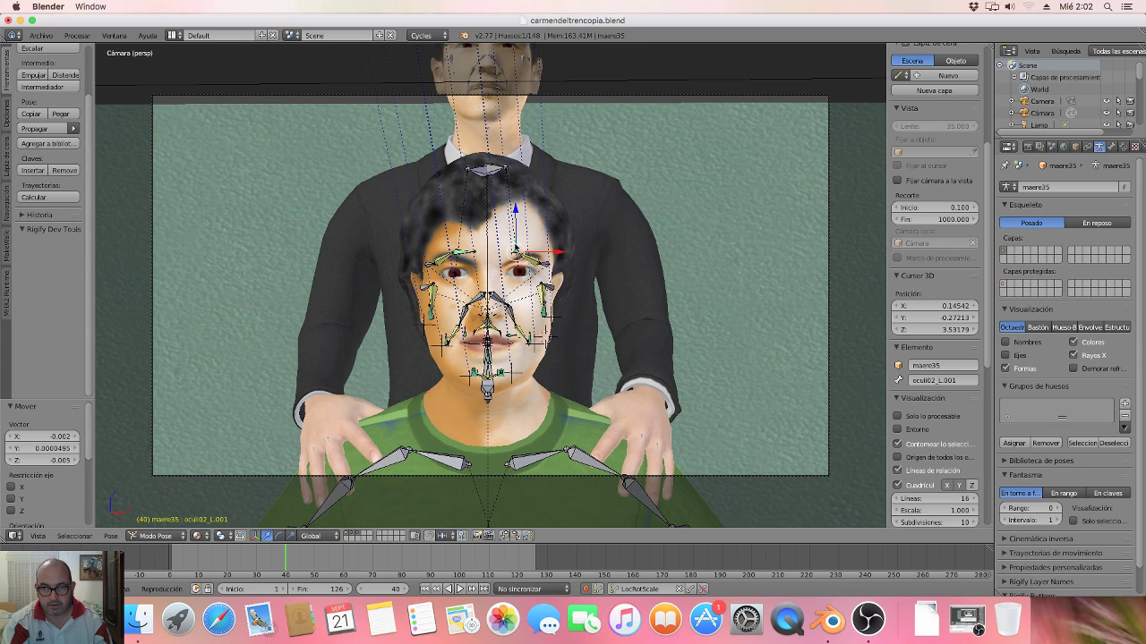
# Step: Move the special06_L eye-control bone at frame 40 by about 0.002 in X and -0.003 in Z
pyautogui.rightClick(499, 171)
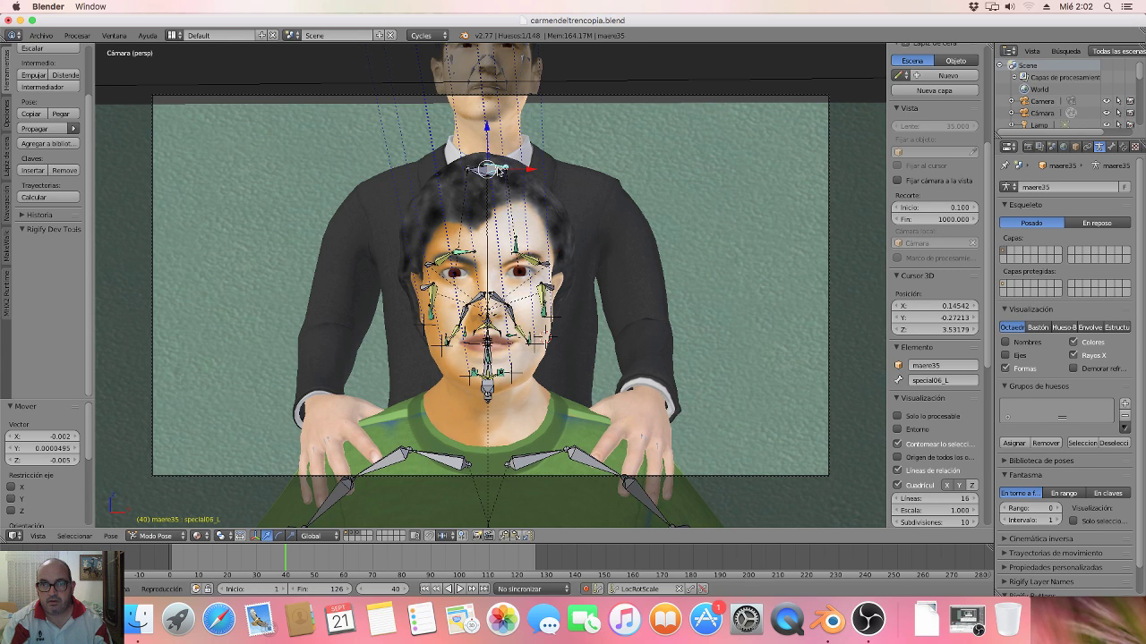
pyautogui.press('g')
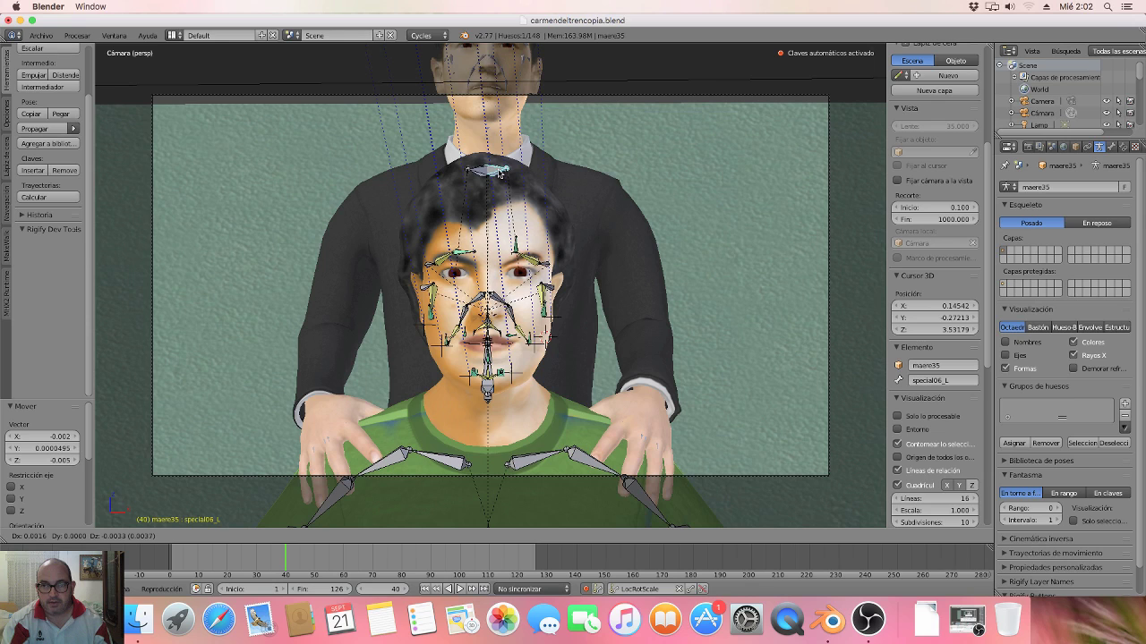
pyautogui.click(499, 173)
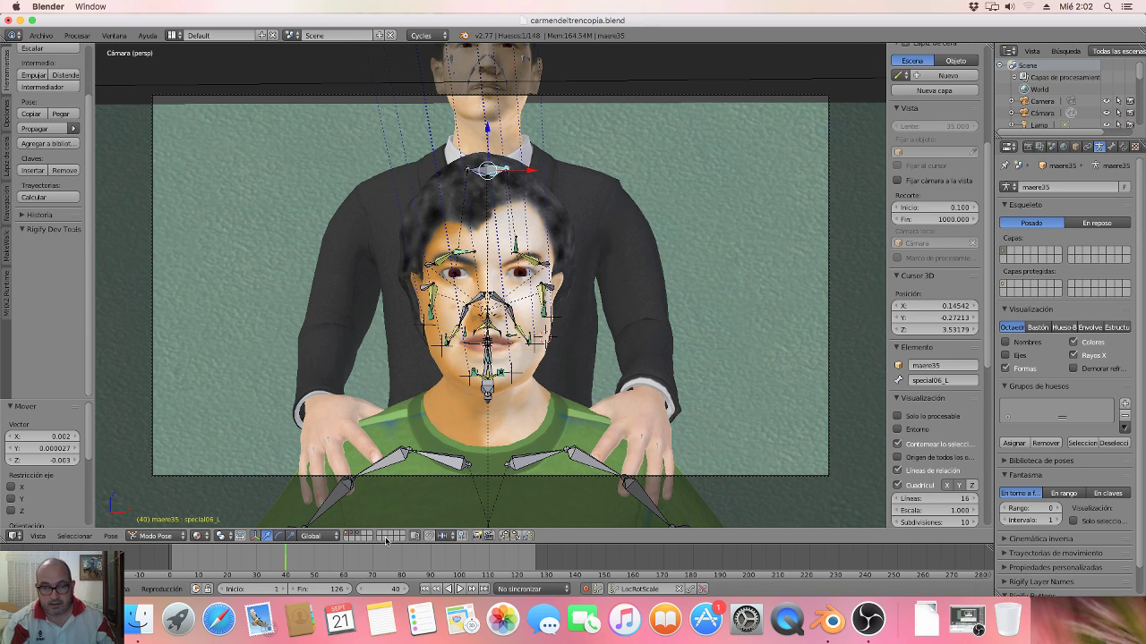
# Step: At frame 50, move bone special06_L about 0.003 in X and 0.007 in Z, and raise special06_R about 0.008 in Z
pyautogui.click(301, 559)
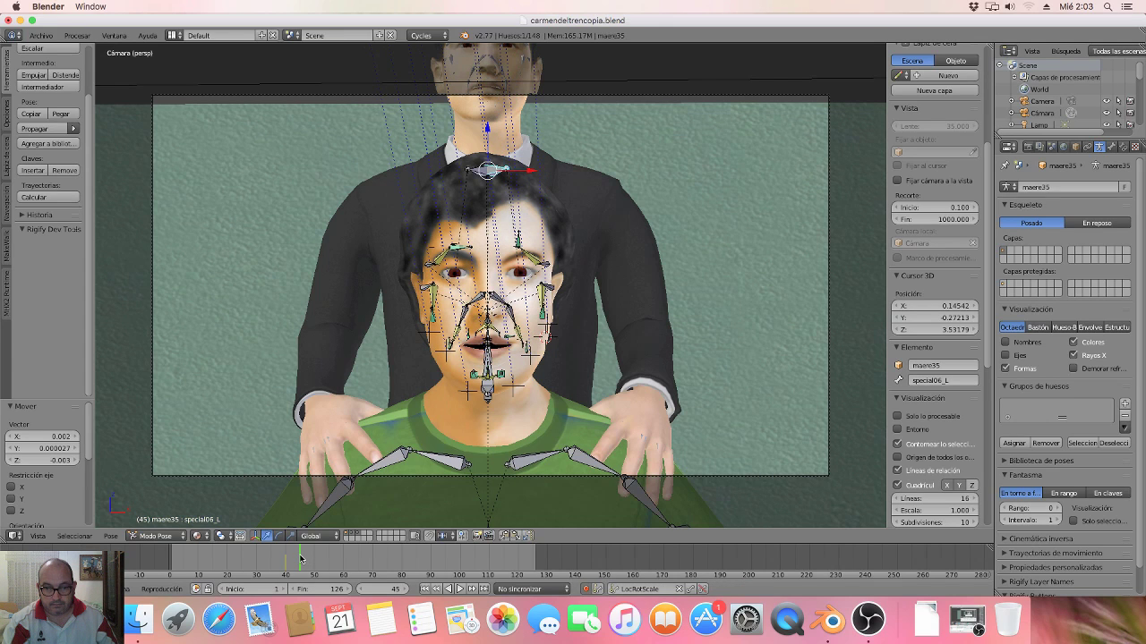
pyautogui.click(314, 558)
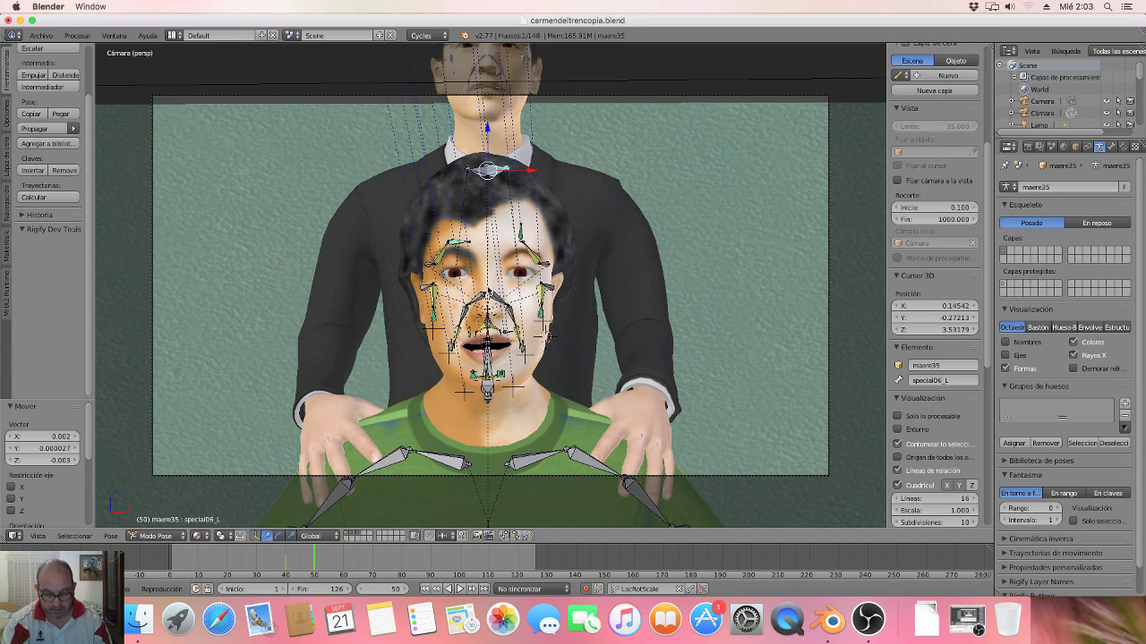
pyautogui.press('g')
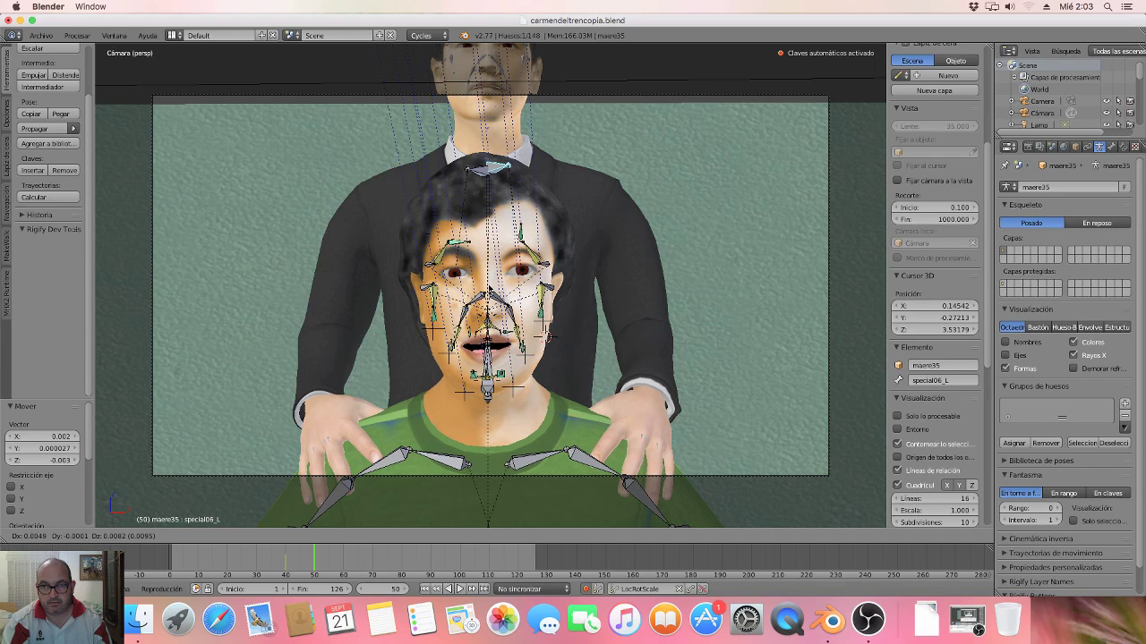
pyautogui.click(491, 286)
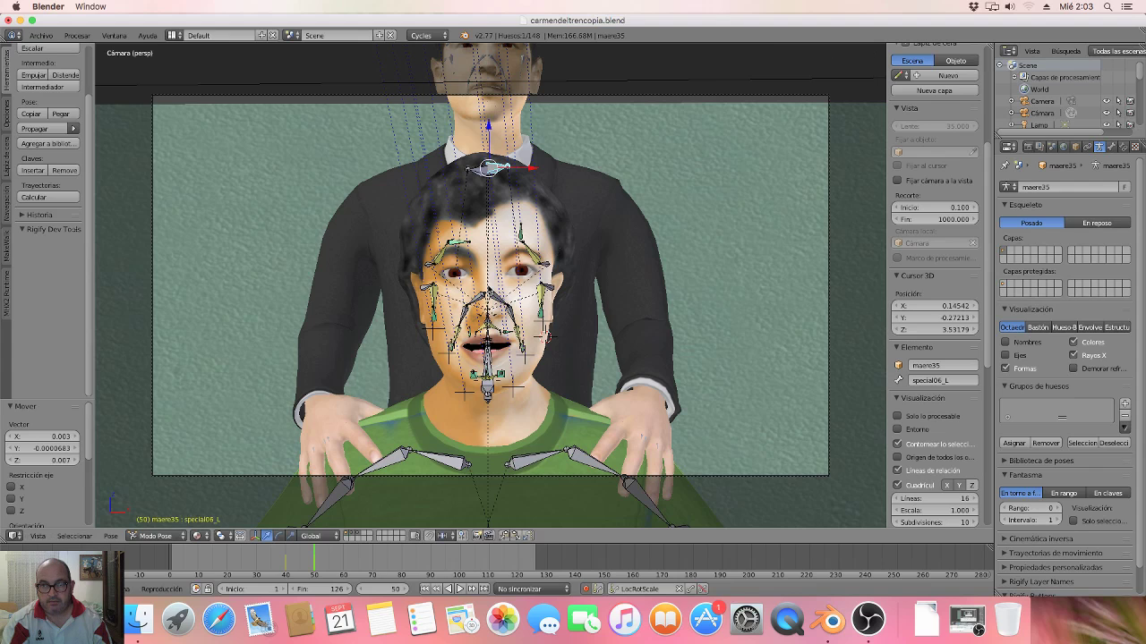
pyautogui.rightClick(482, 172)
pyautogui.press('g')
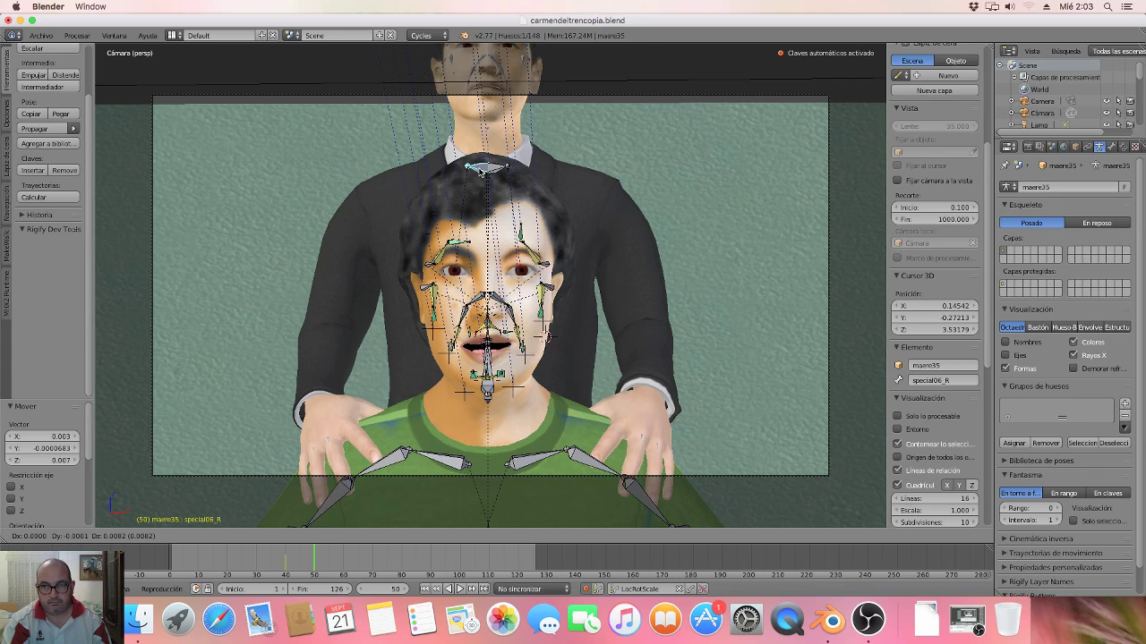
pyautogui.click(481, 173)
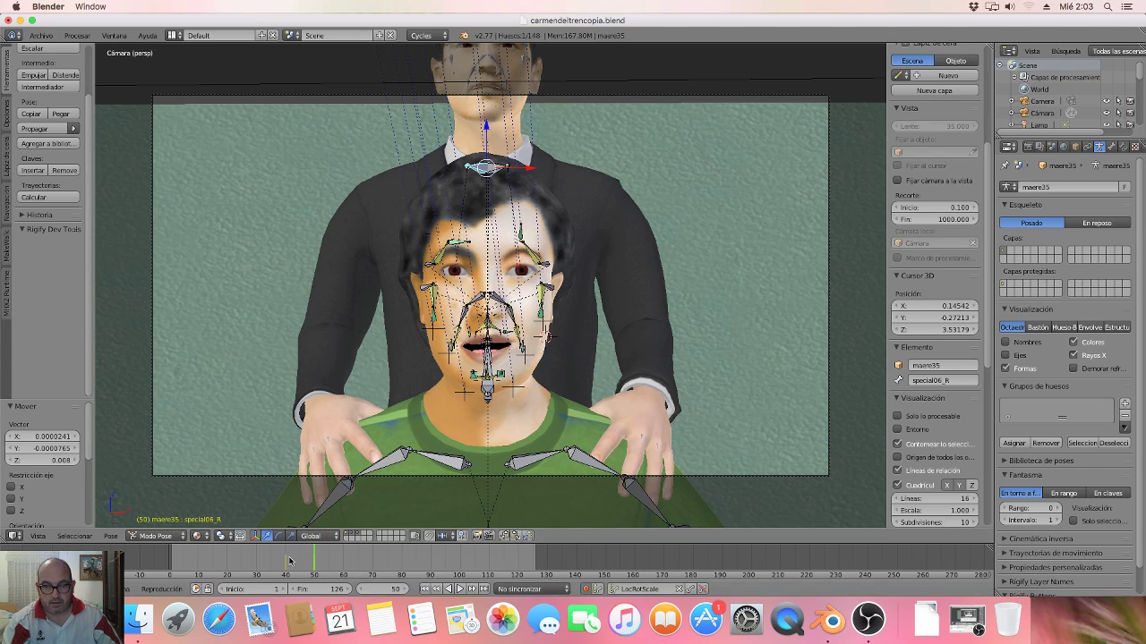
# Step: Scrub the timeline between frames 45 and 90 to compare the gaze with the mouth animation, stopping at frame 80
pyautogui.click(374, 561)
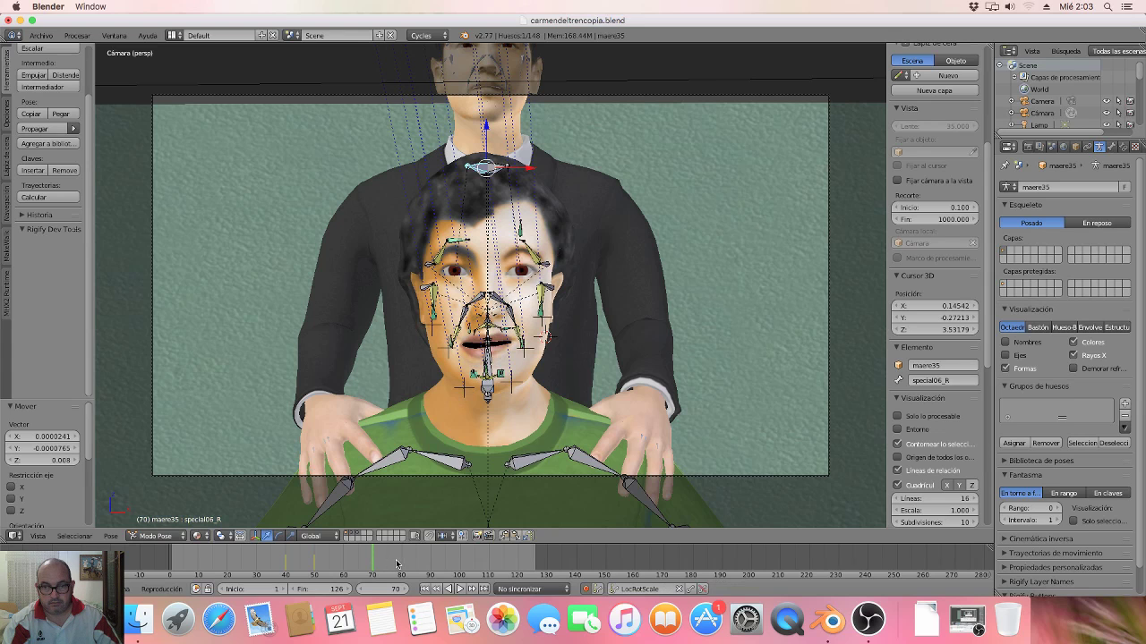
pyautogui.click(388, 557)
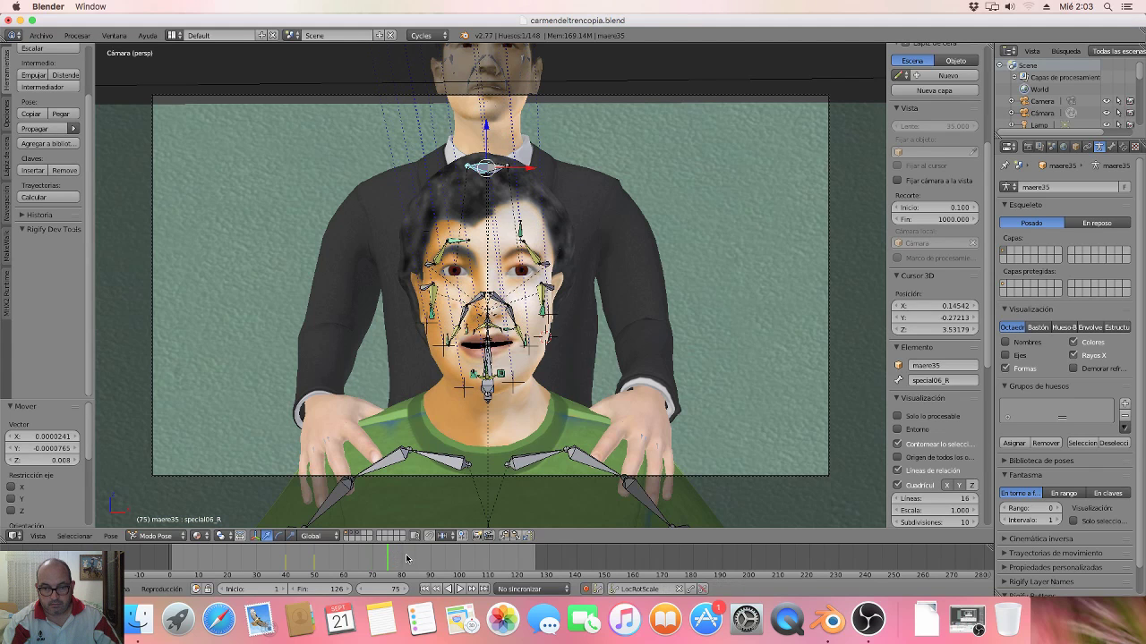
pyautogui.click(400, 557)
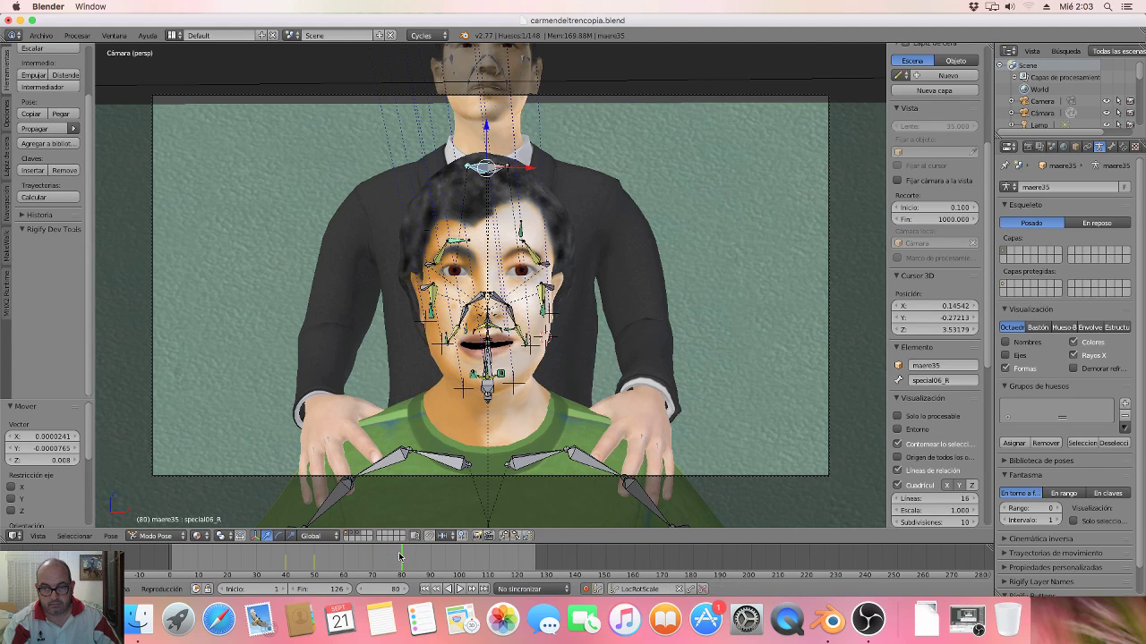
pyautogui.click(332, 562)
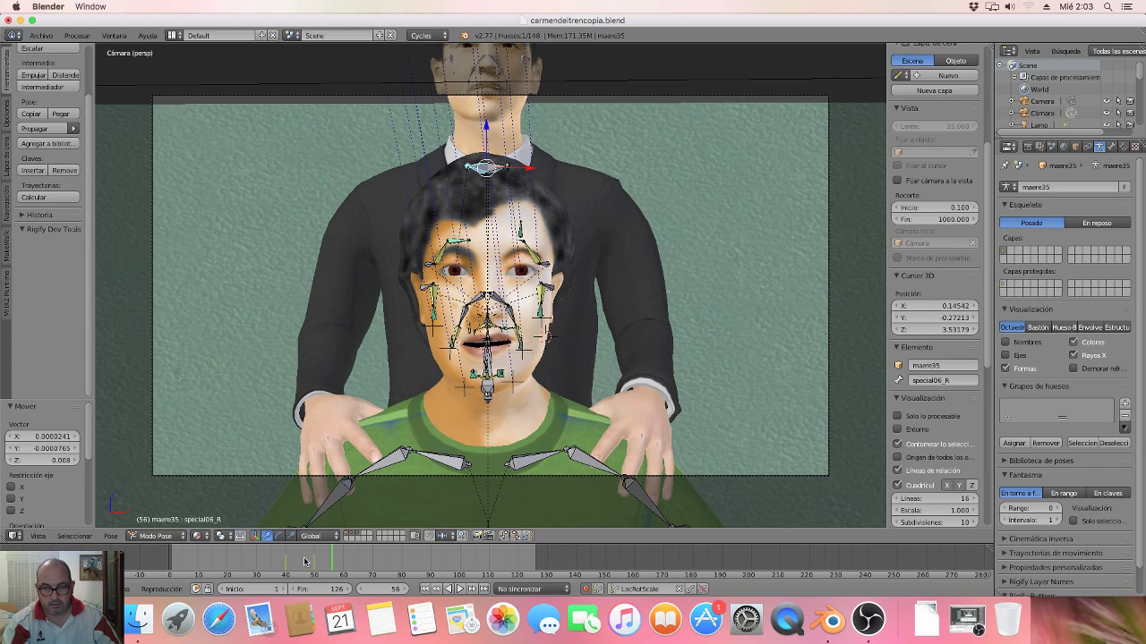
pyautogui.click(302, 561)
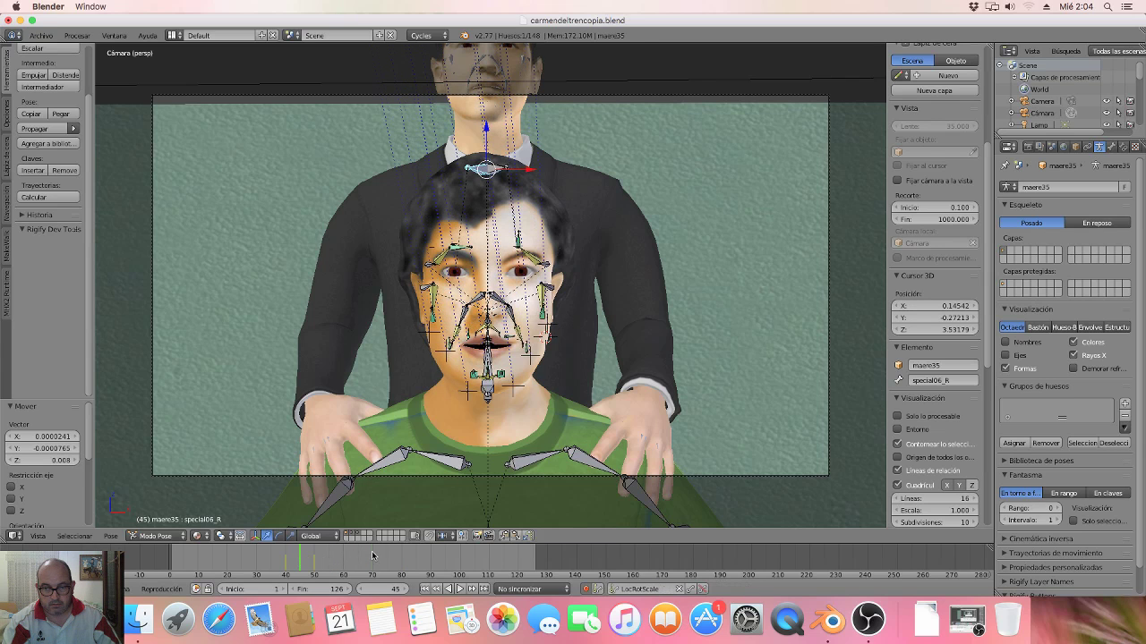
pyautogui.click(403, 556)
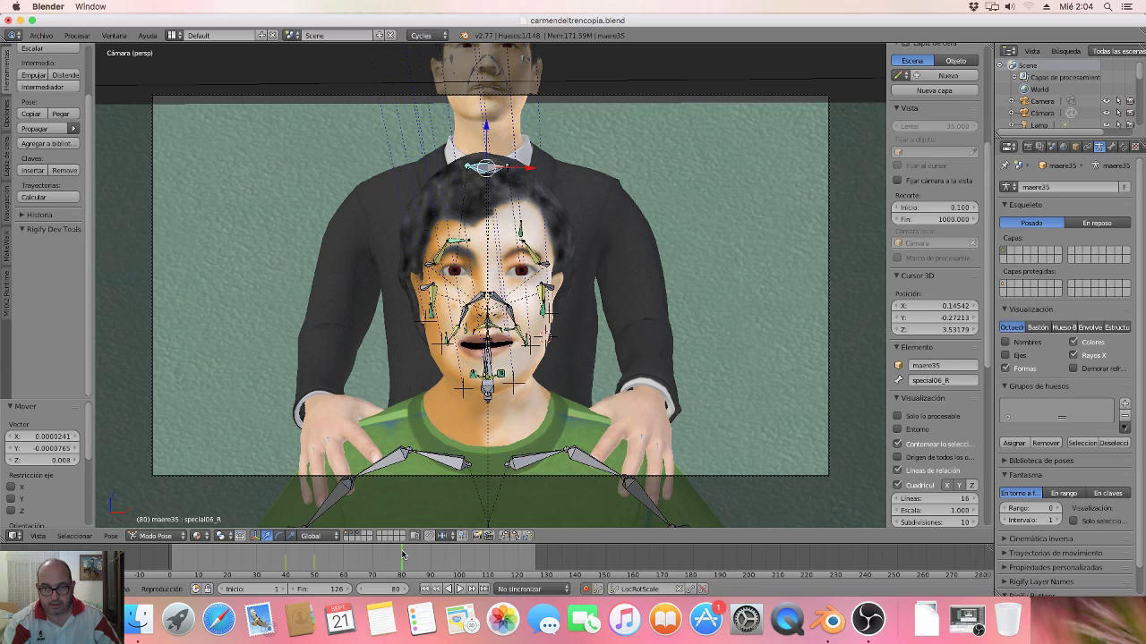
pyautogui.click(432, 556)
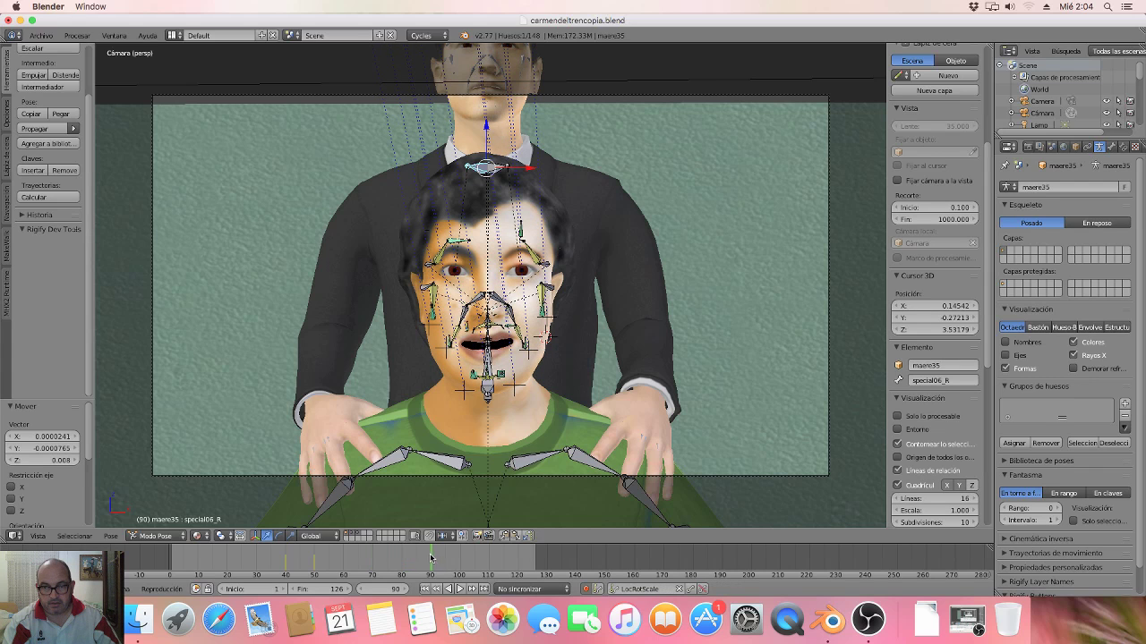
pyautogui.click(373, 557)
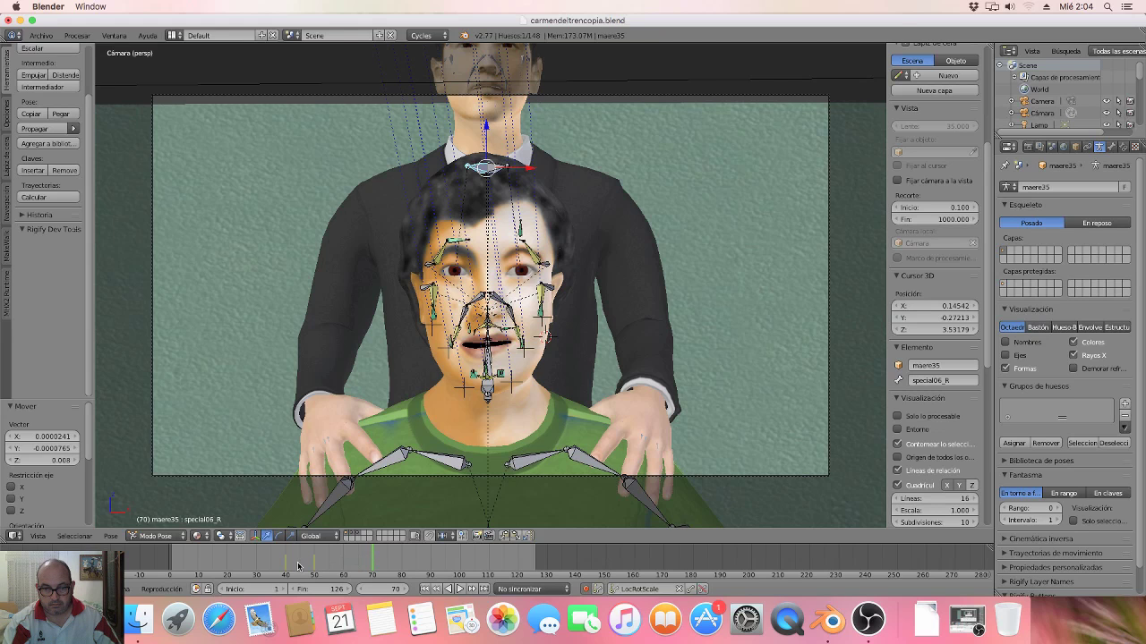
pyautogui.click(402, 560)
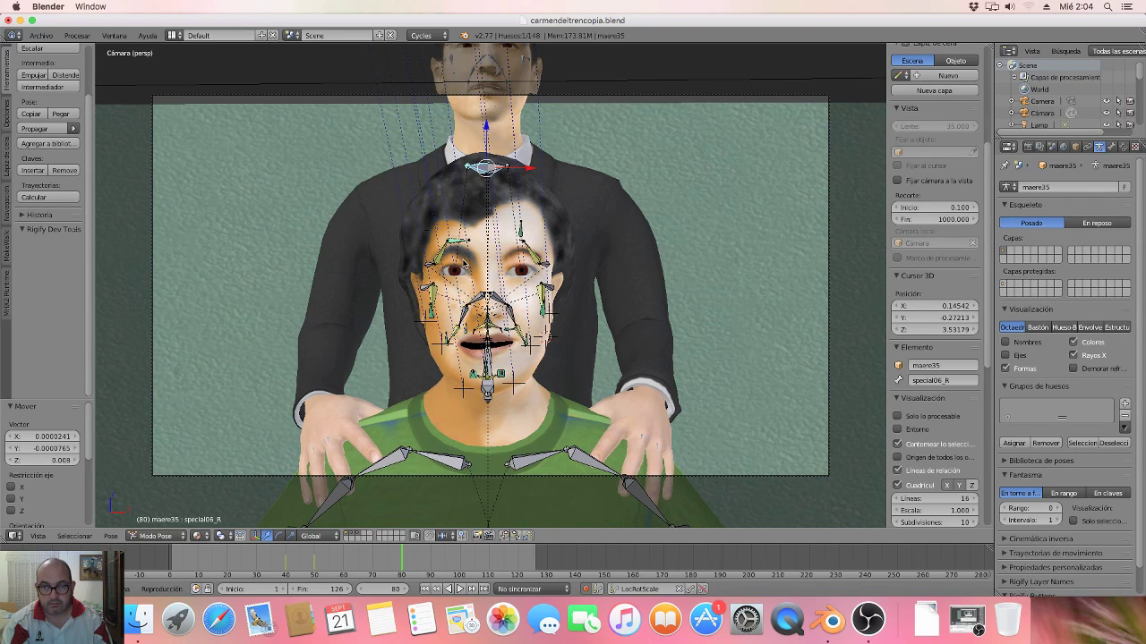
# Step: Try moving the special06_R bone about 0.005 in X and 0.002 in Z at frame 80, and undo the move
pyautogui.press('g')
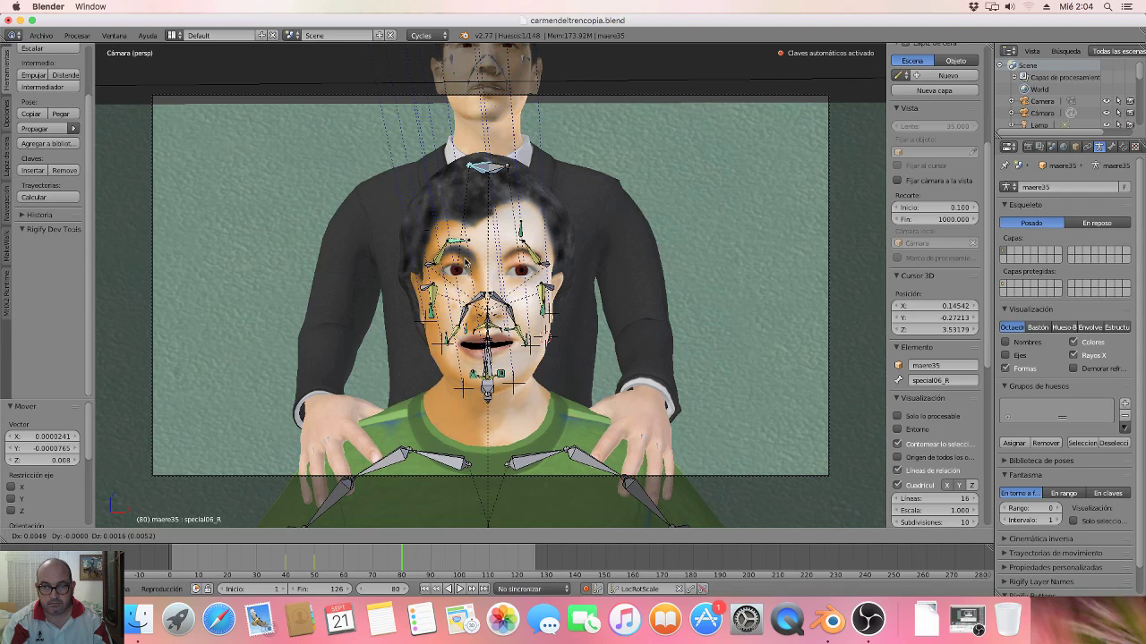
pyautogui.click(490, 170)
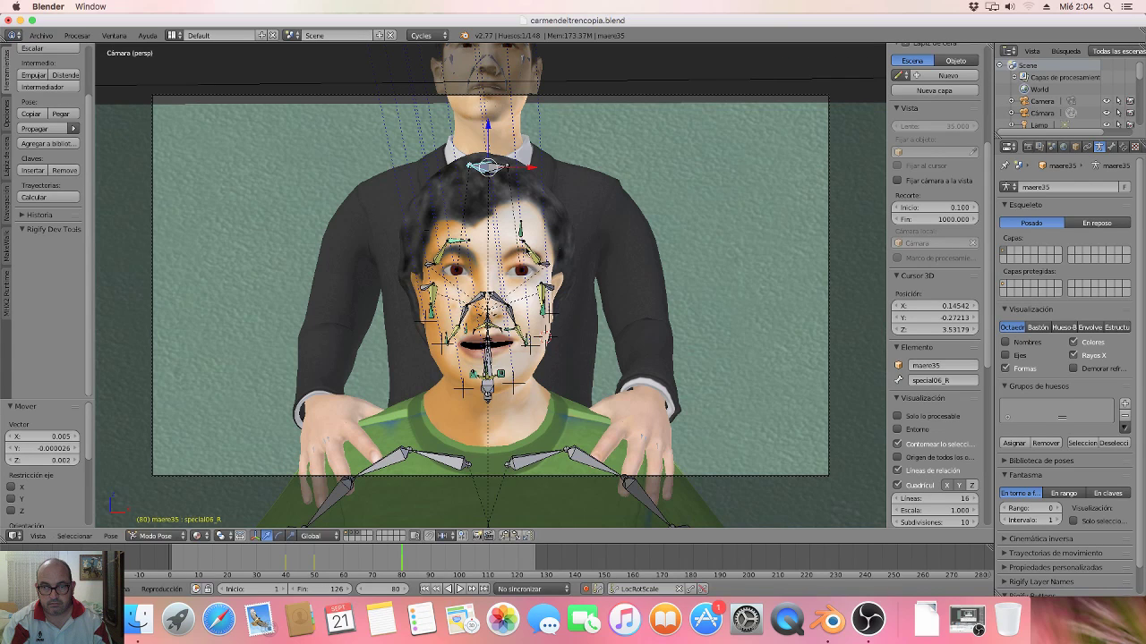
pyautogui.rightClick(491, 170)
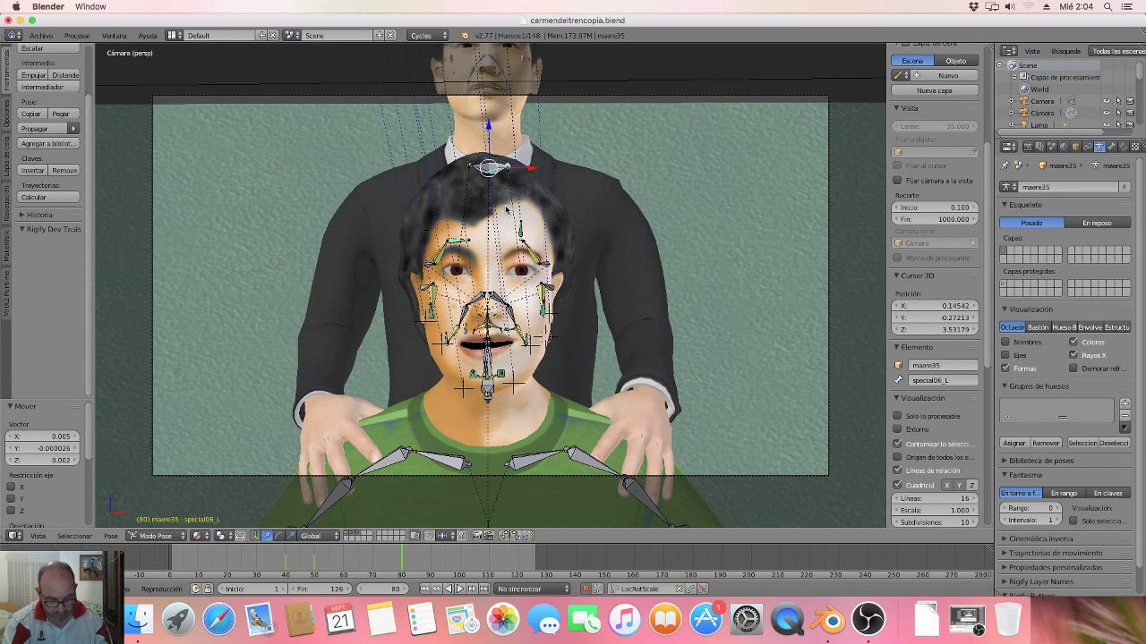
pyautogui.press('i')
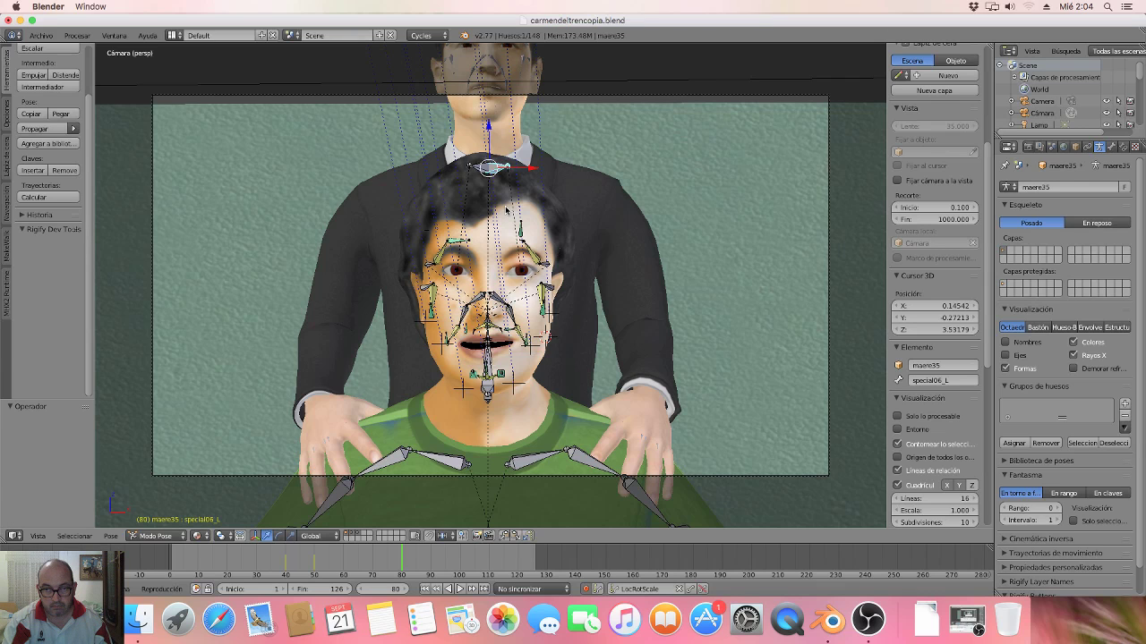
pyautogui.hotkey('ctrl', 'shift', 'm')
pyautogui.hotkey('ctrl', 'shift', 'v')
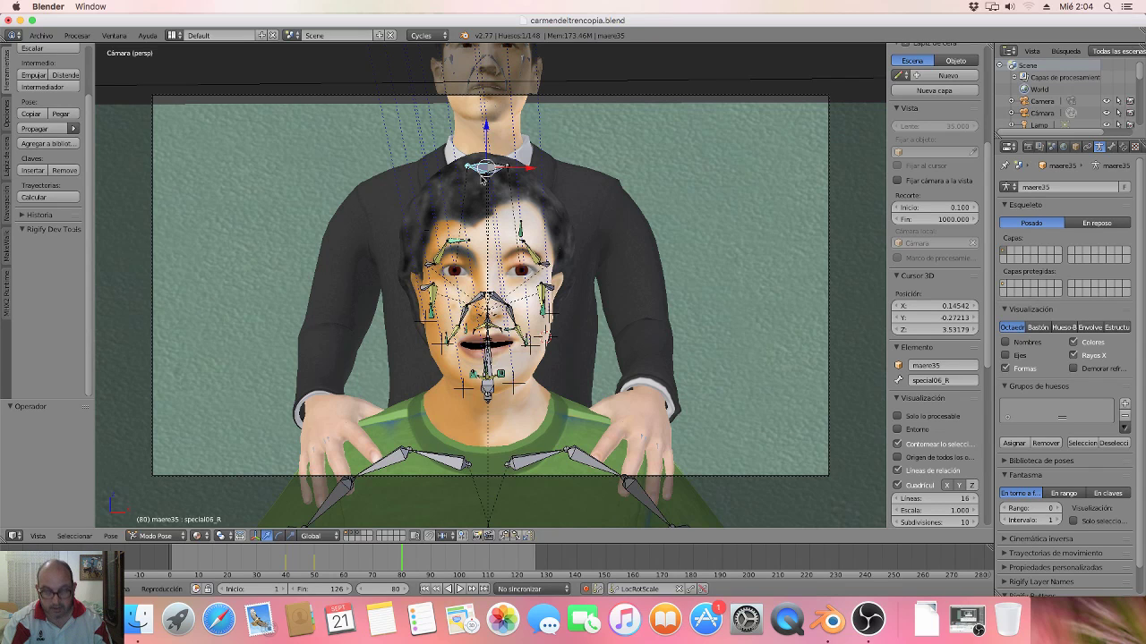
# Step: At frame 80, keyframe special06_R and special06_L in their current positions using zero-distance moves
pyautogui.press('g')
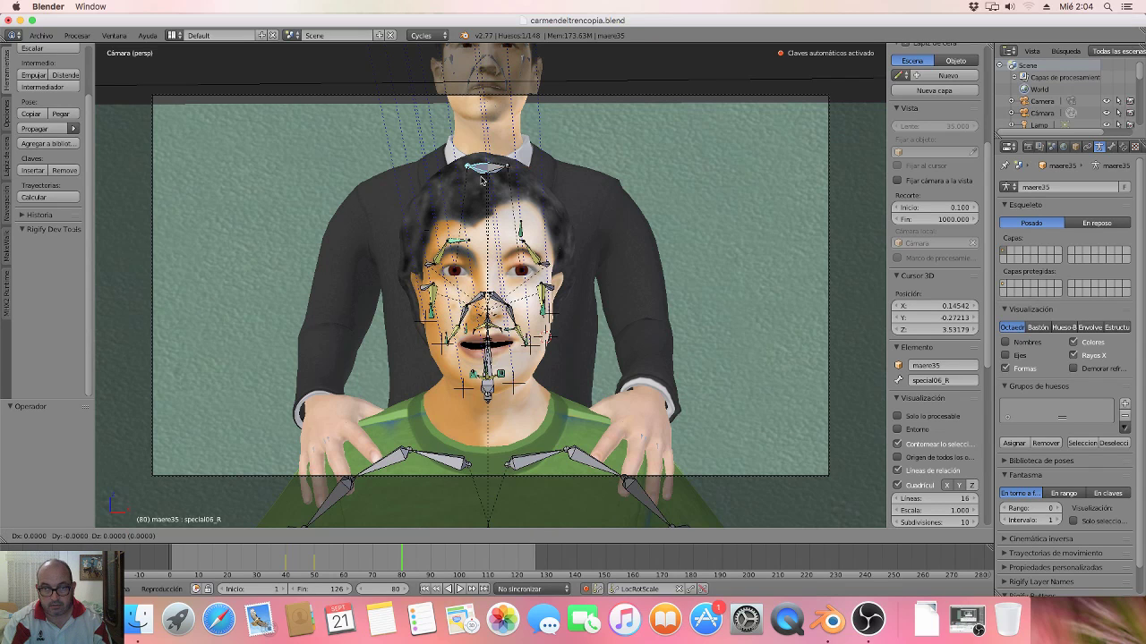
pyautogui.click(482, 180)
pyautogui.rightClick(498, 172)
pyautogui.press('g')
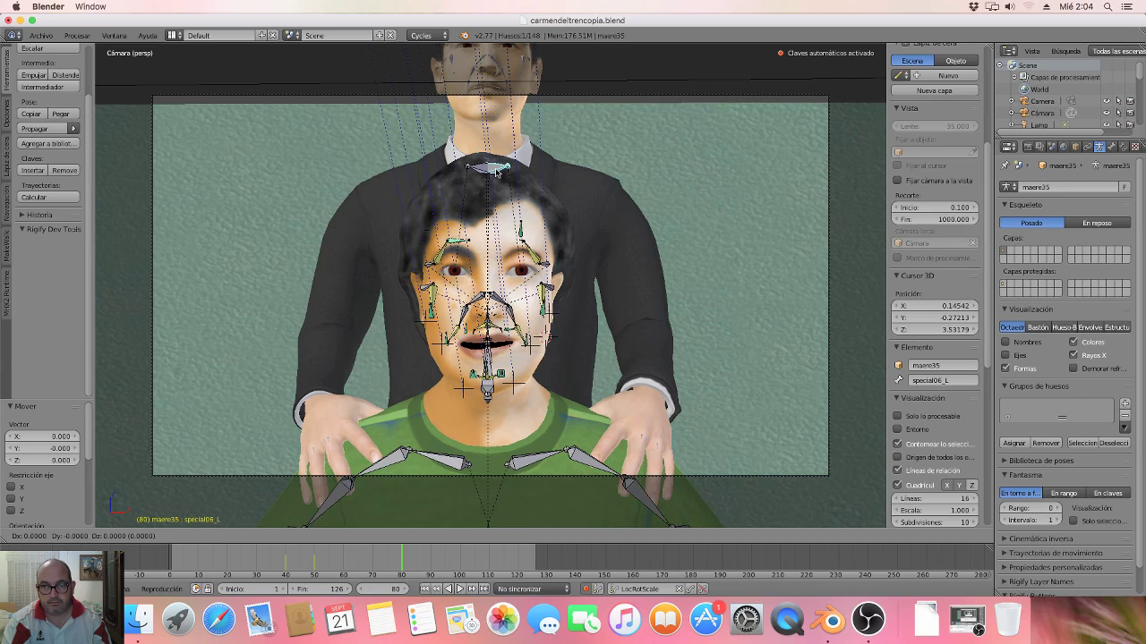
pyautogui.rightClick(498, 171)
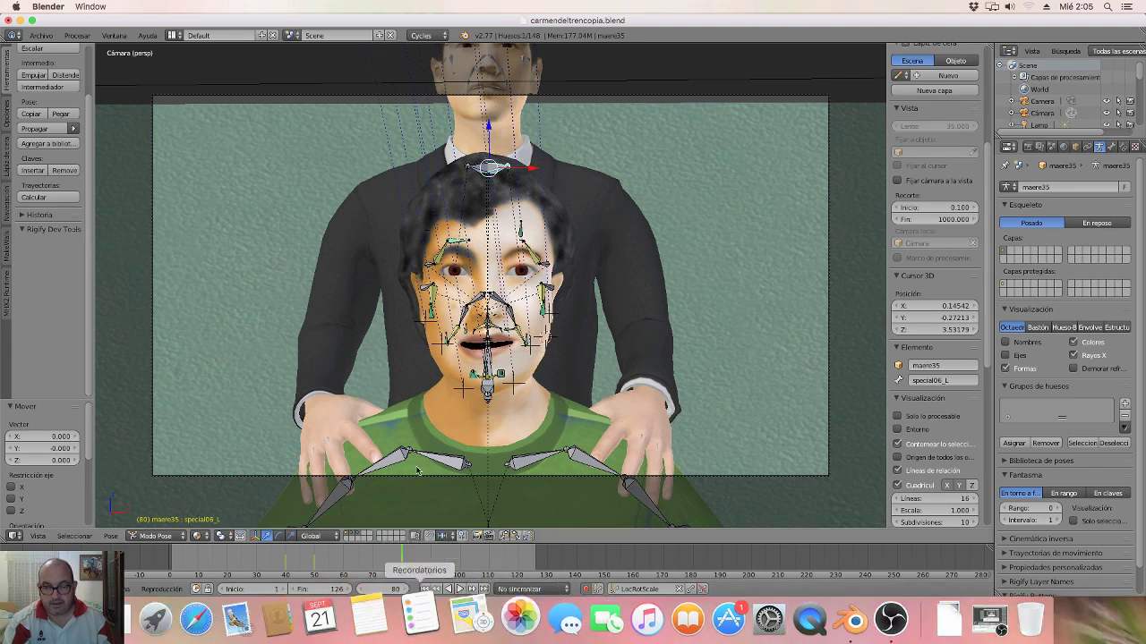
# Step: At frame 90, move special06_L about 0.005 in X and special06_R about 0.008 in X
pyautogui.click(431, 556)
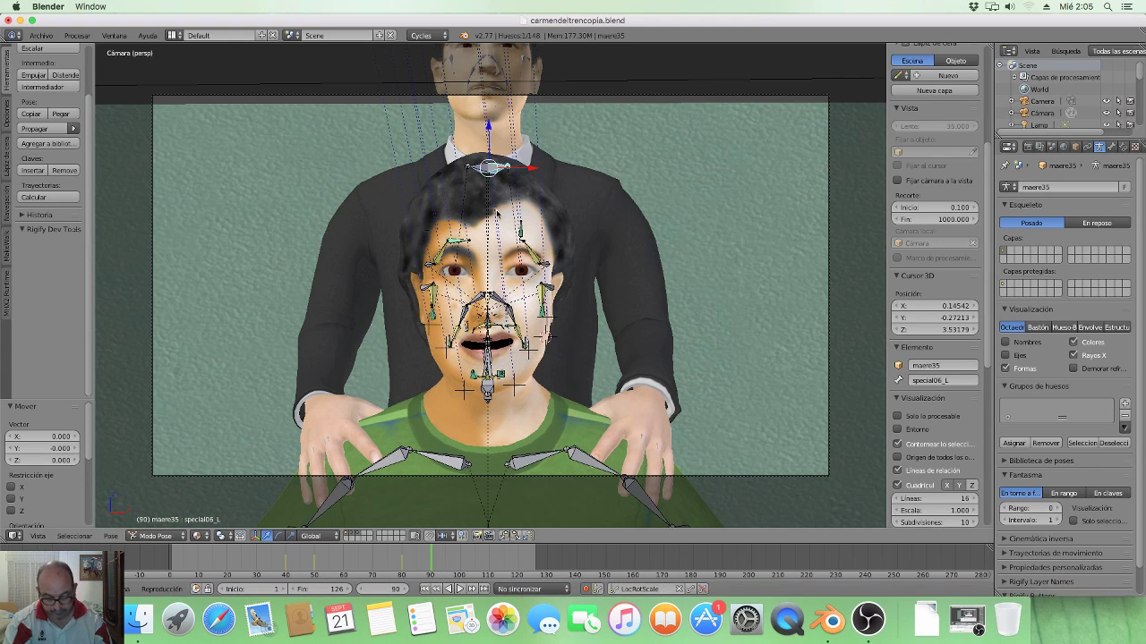
pyautogui.press('g')
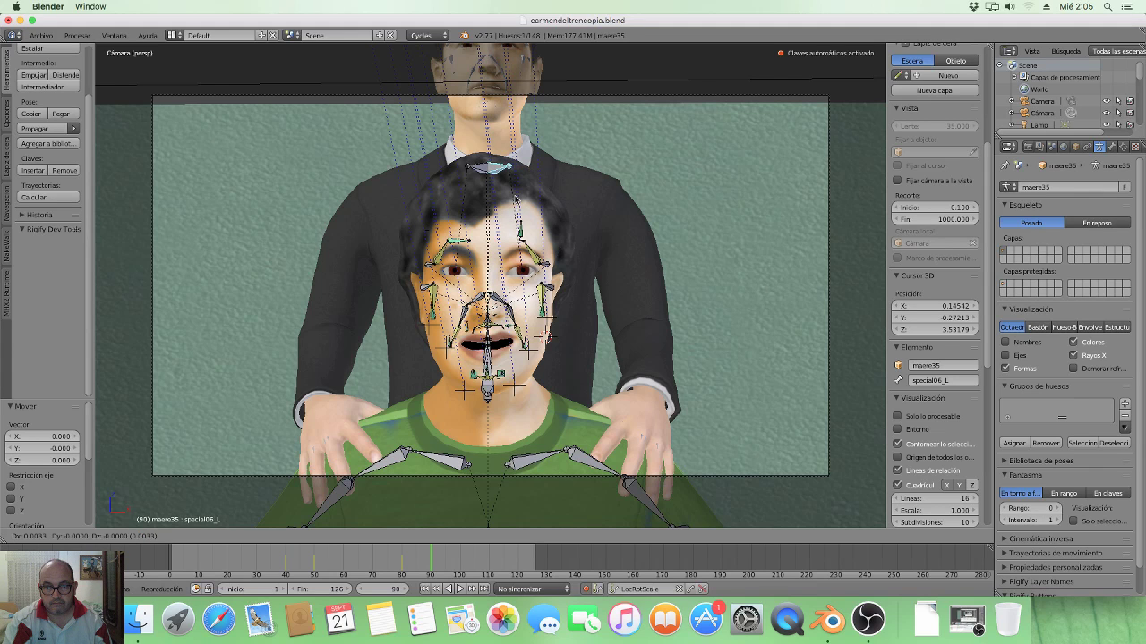
pyautogui.click(515, 199)
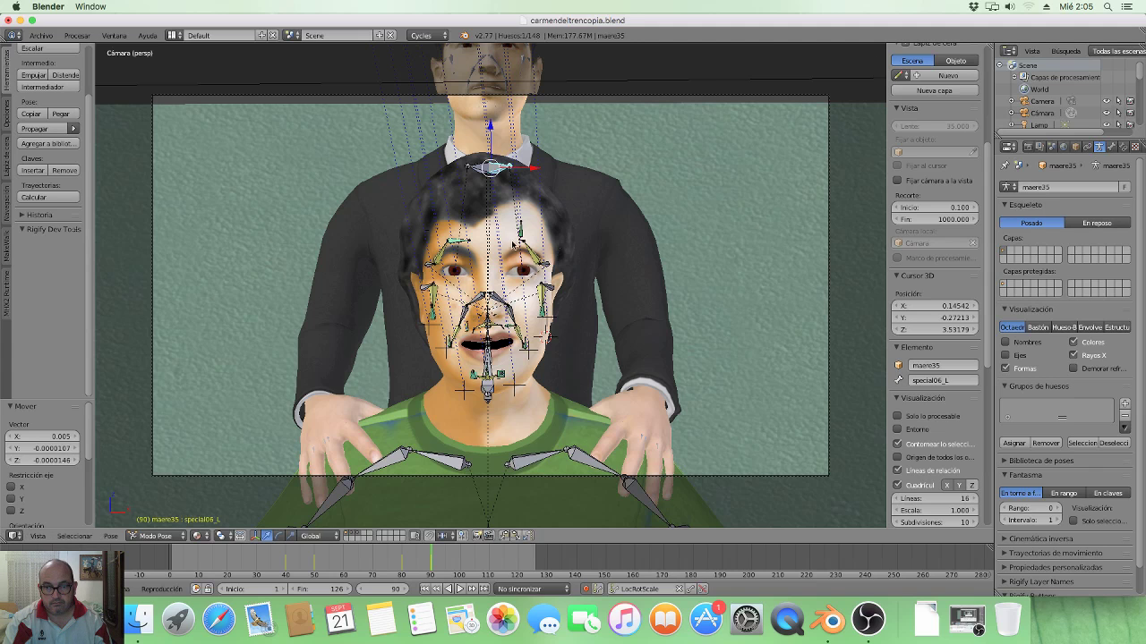
pyautogui.rightClick(481, 178)
pyautogui.press('g')
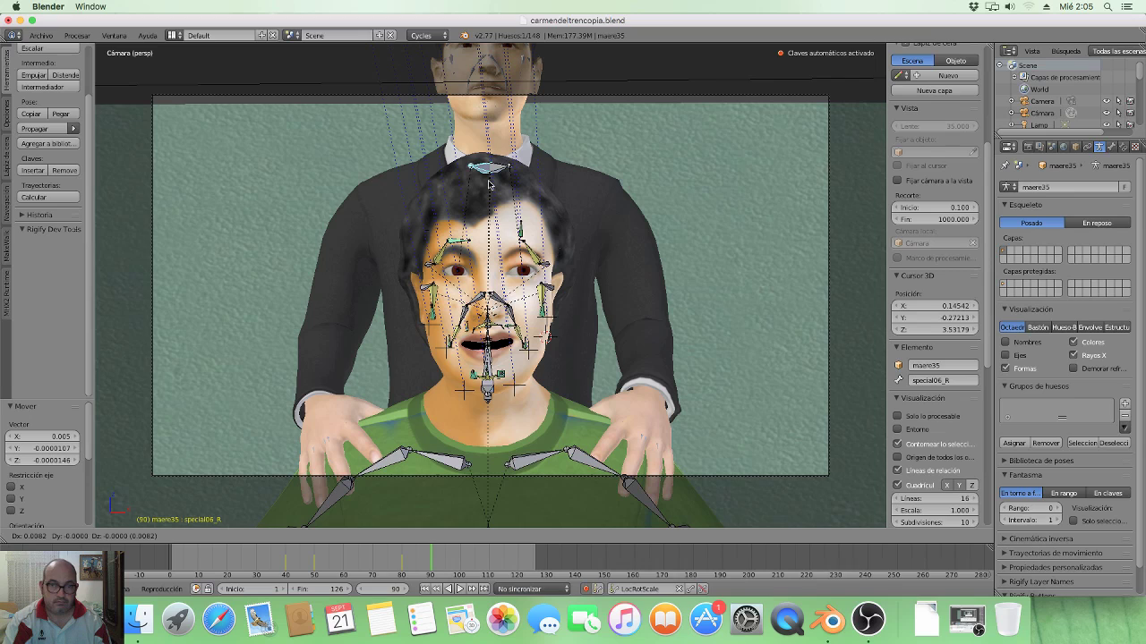
pyautogui.click(489, 185)
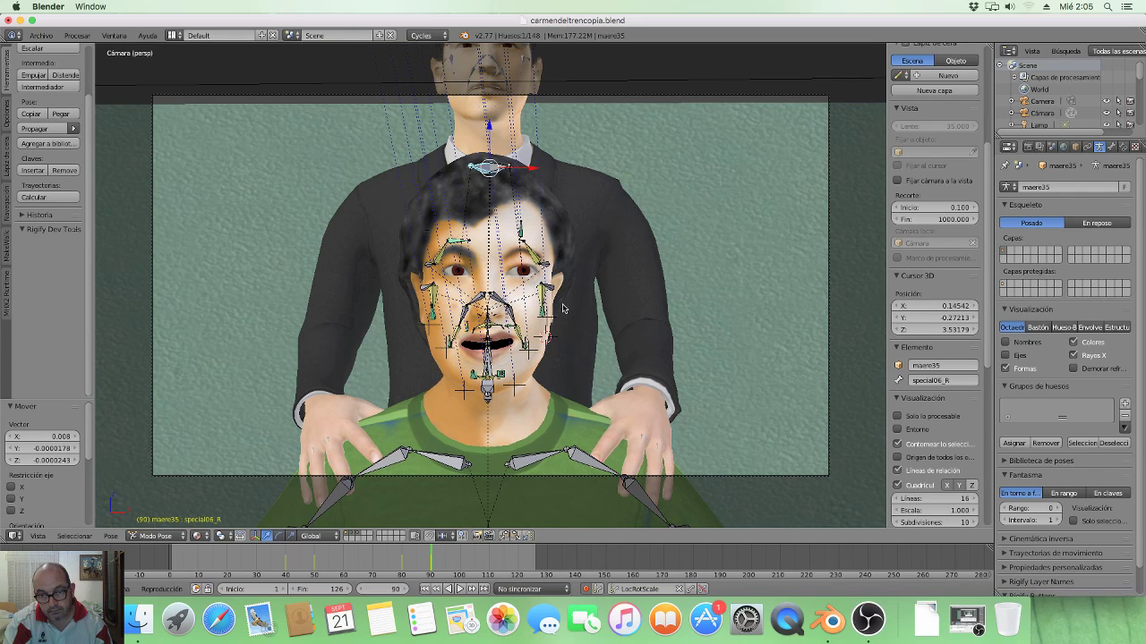
pyautogui.rightClick(499, 172)
pyautogui.press('g')
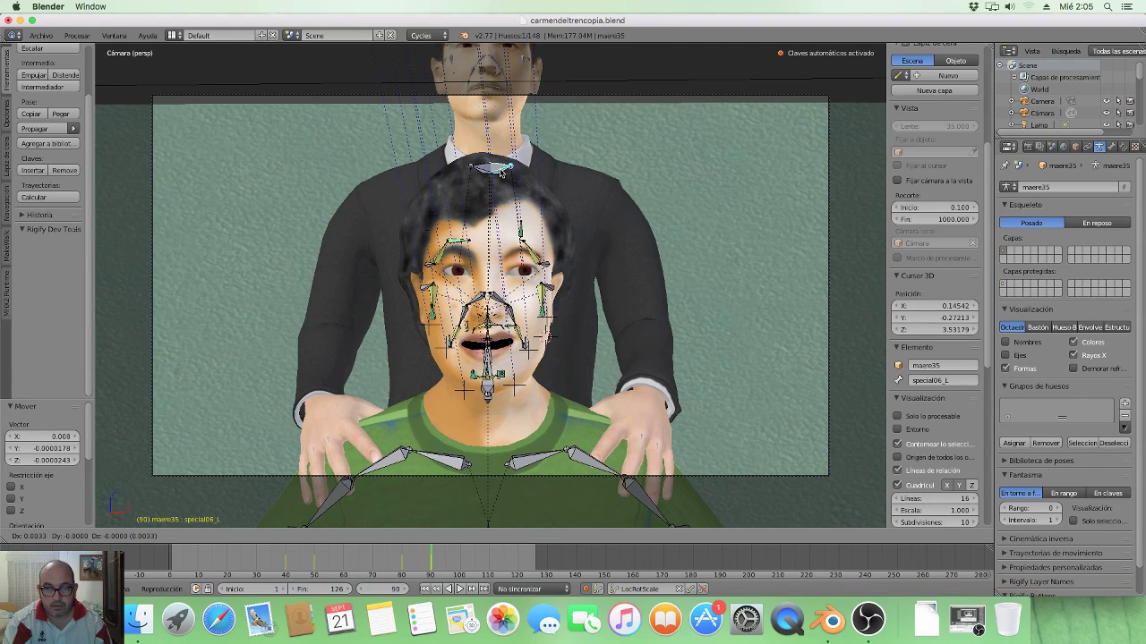
pyautogui.rightClick(499, 172)
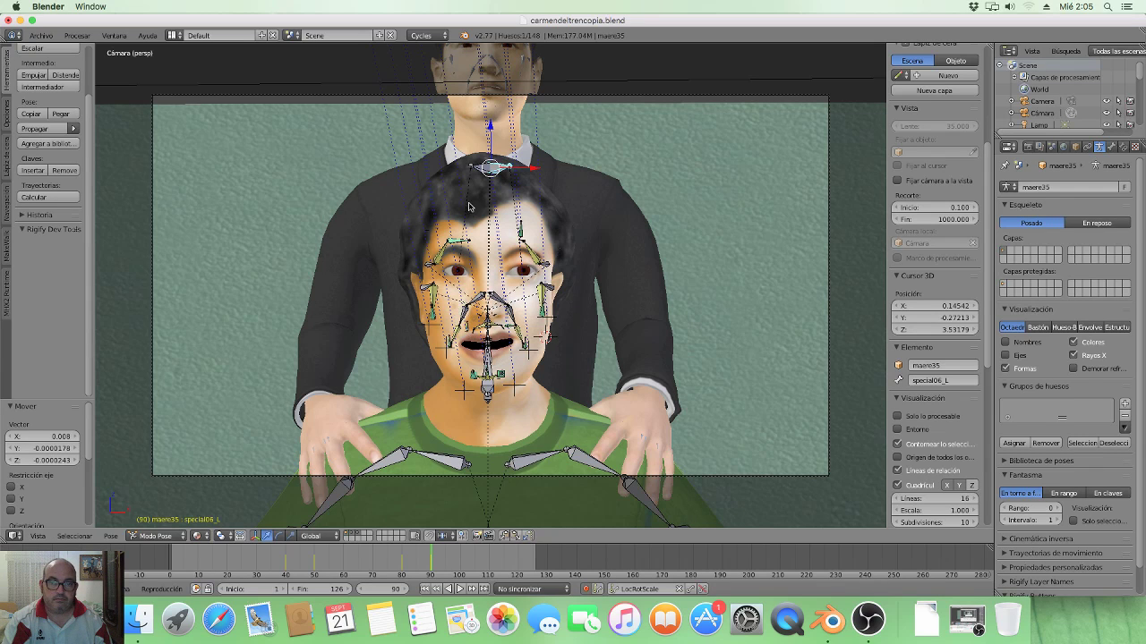
pyautogui.rightClick(482, 171)
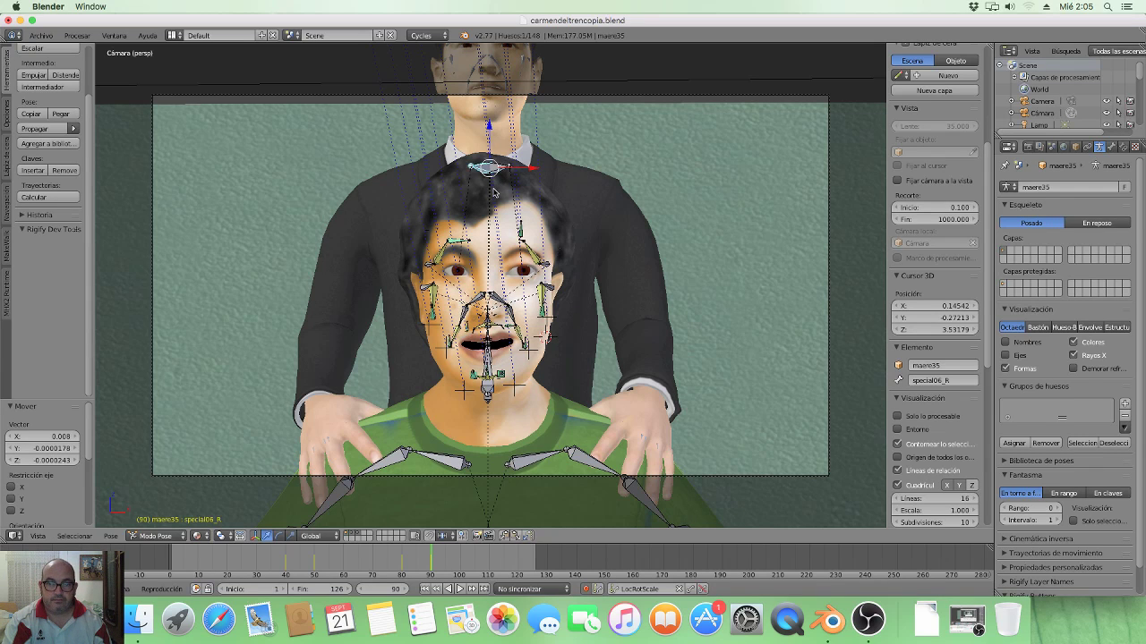
pyautogui.press('g')
pyautogui.rightClick(492, 192)
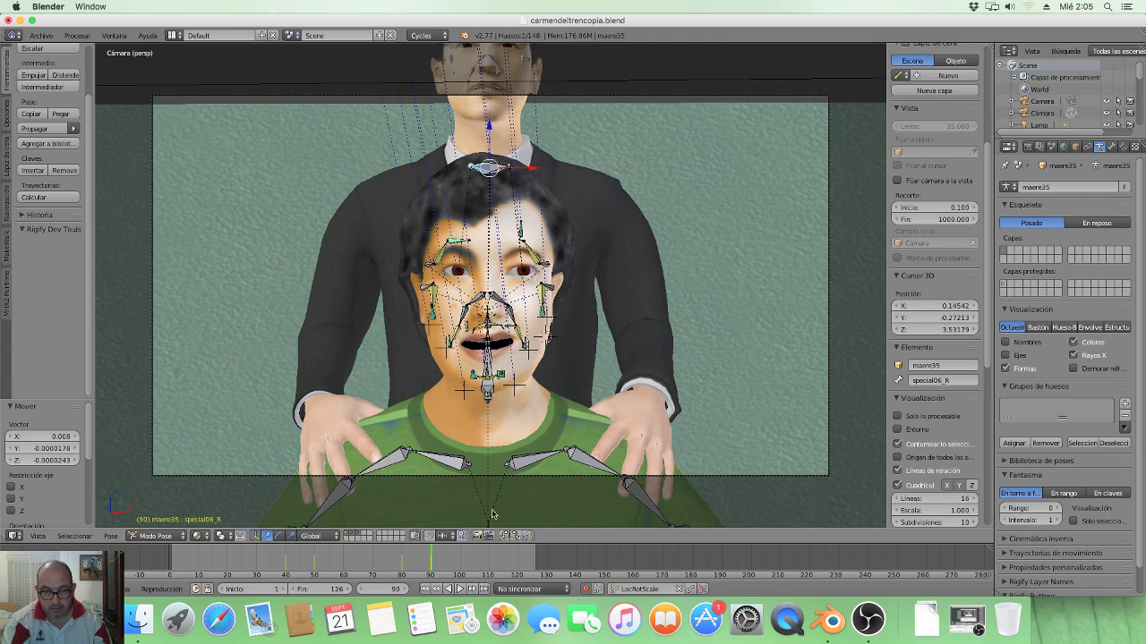
# Step: At frame 100, move the special06_R and special06_L bones about -0.007 in X each
pyautogui.click(460, 561)
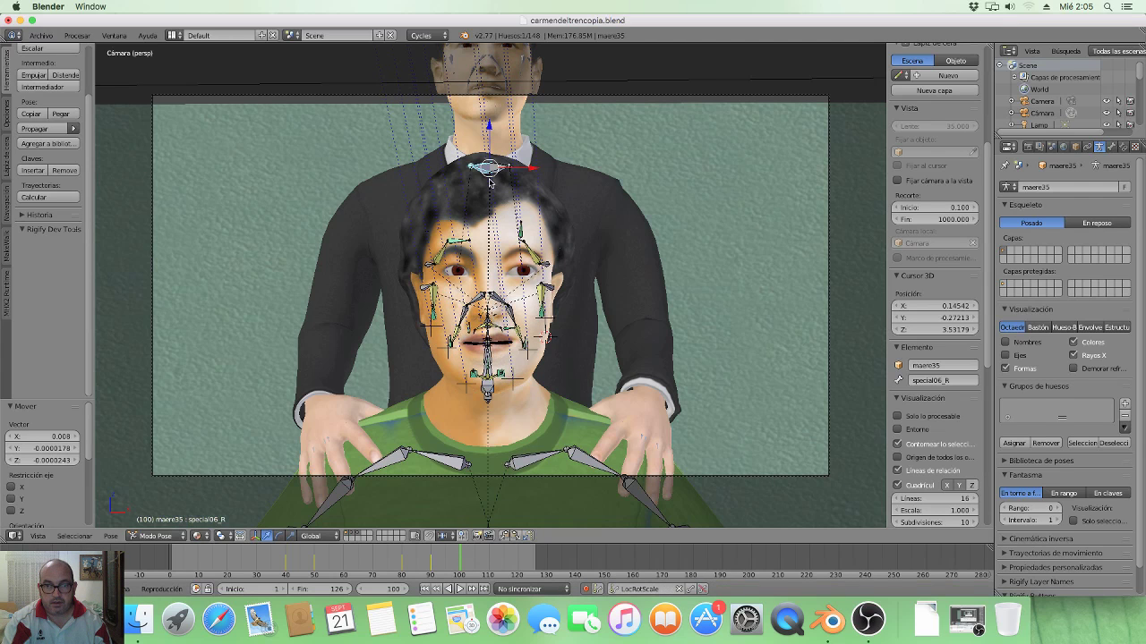
pyautogui.press('g')
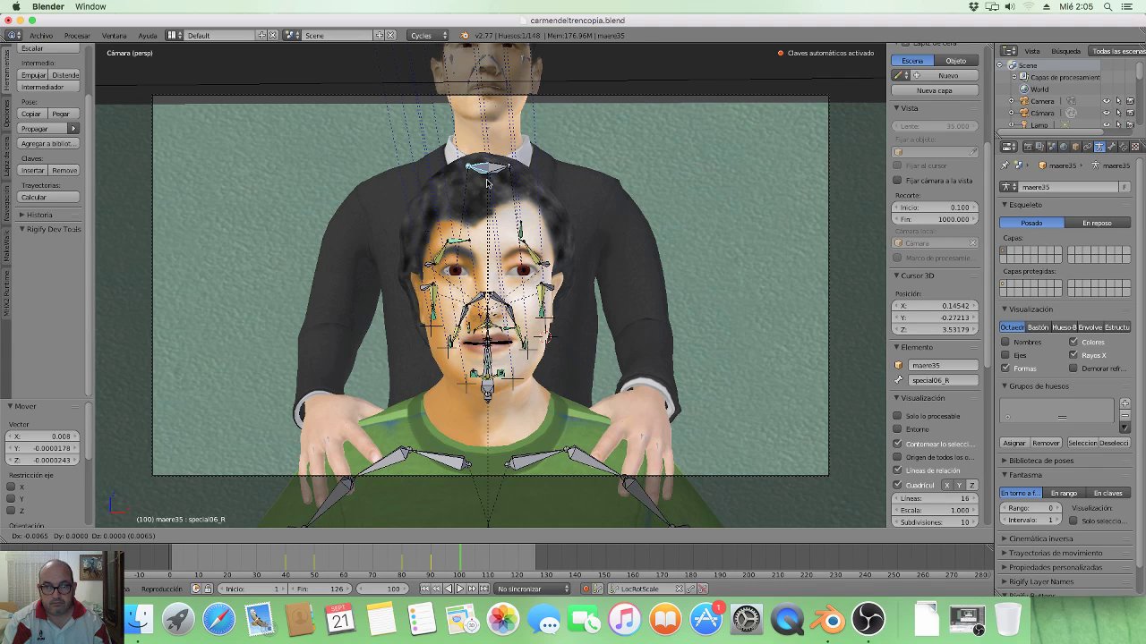
pyautogui.click(487, 183)
pyautogui.rightClick(499, 170)
pyautogui.press('g')
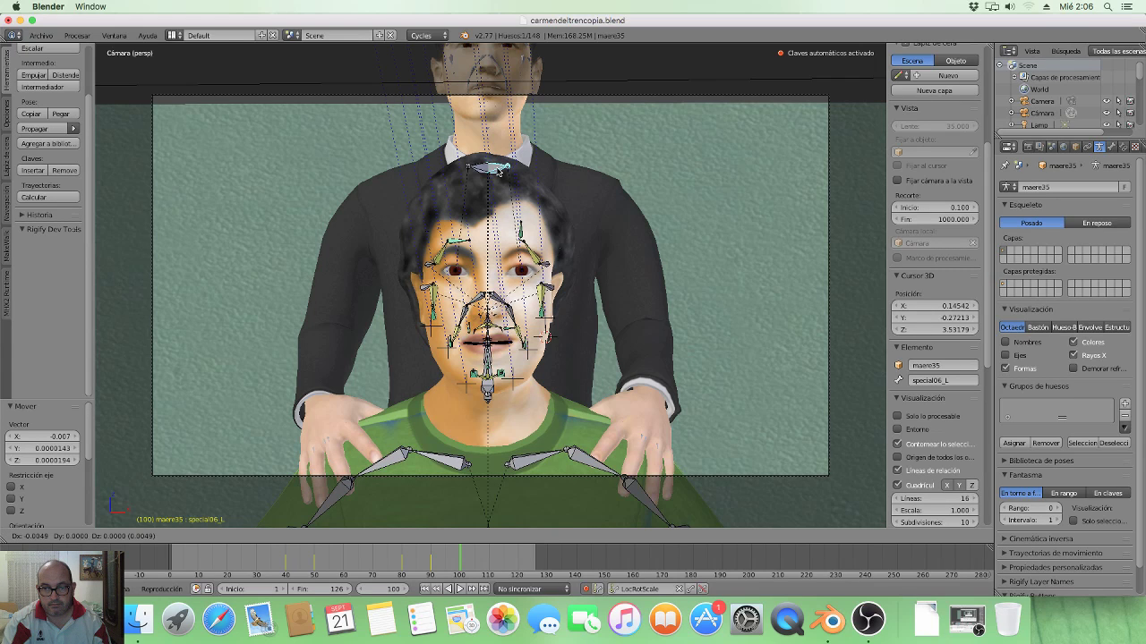
pyautogui.press('Escape')
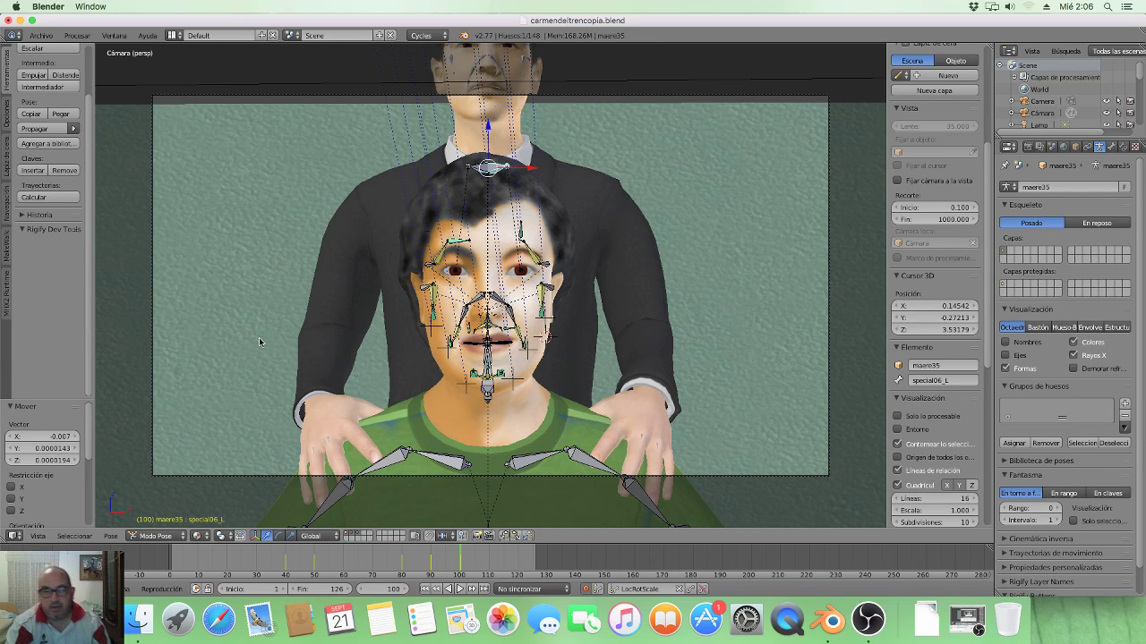
# Step: Play back the rendered animation, shift the player window into clearer view, and close the player
pyautogui.press('F11')
pyautogui.hotkey('ctrl', 'F11')
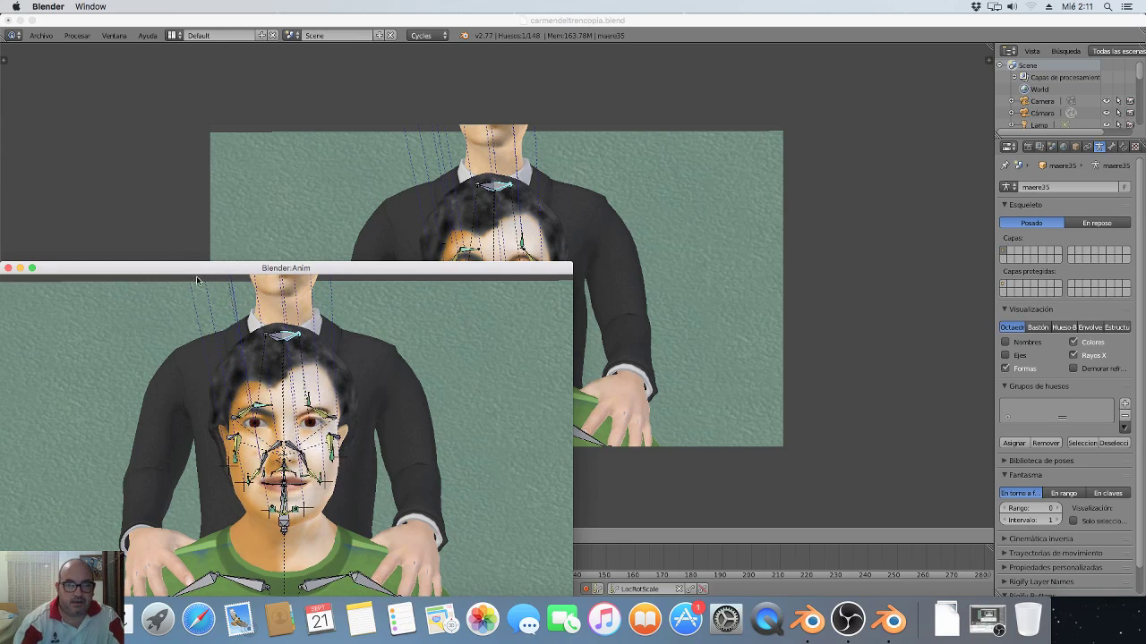
pyautogui.moveTo(193, 268); pyautogui.dragTo(265, 224)
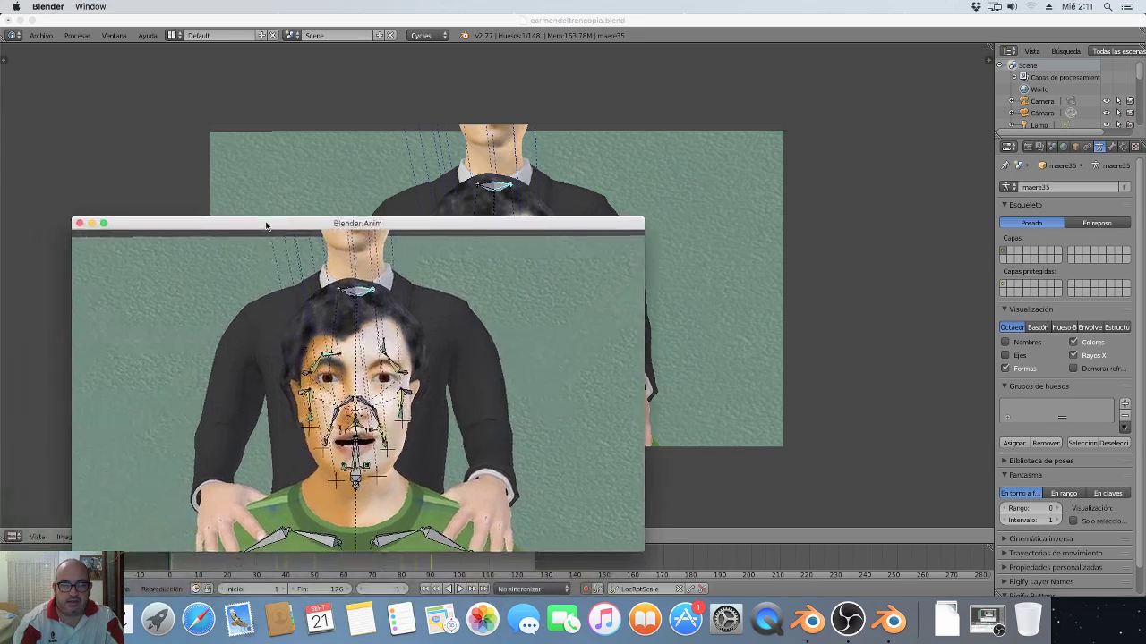
pyautogui.click(78, 224)
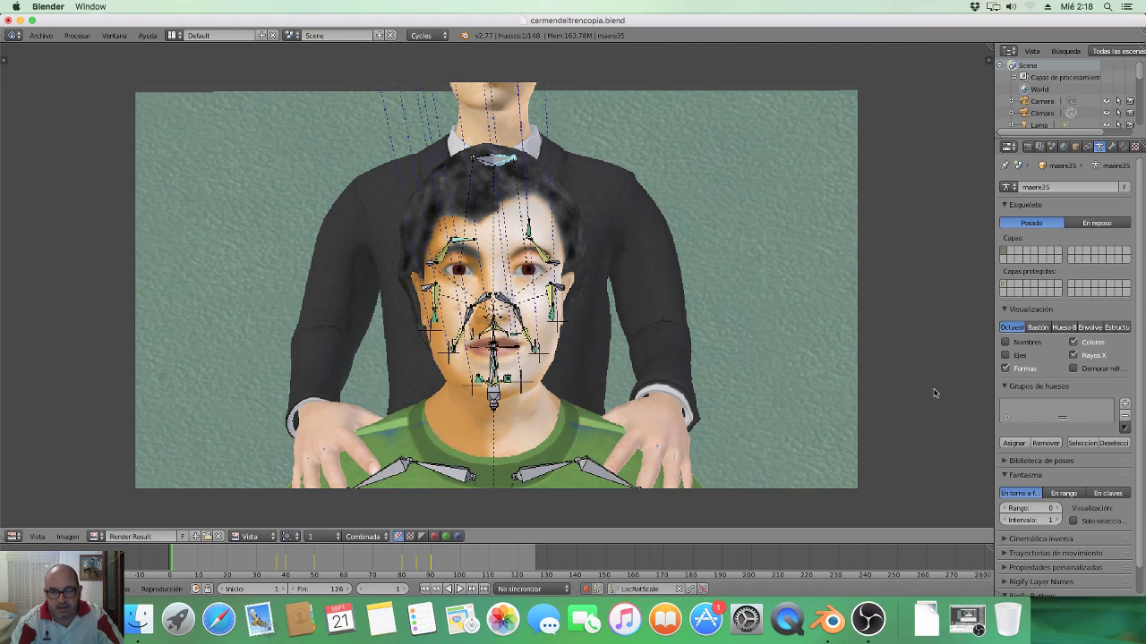
pyautogui.click(889, 573)
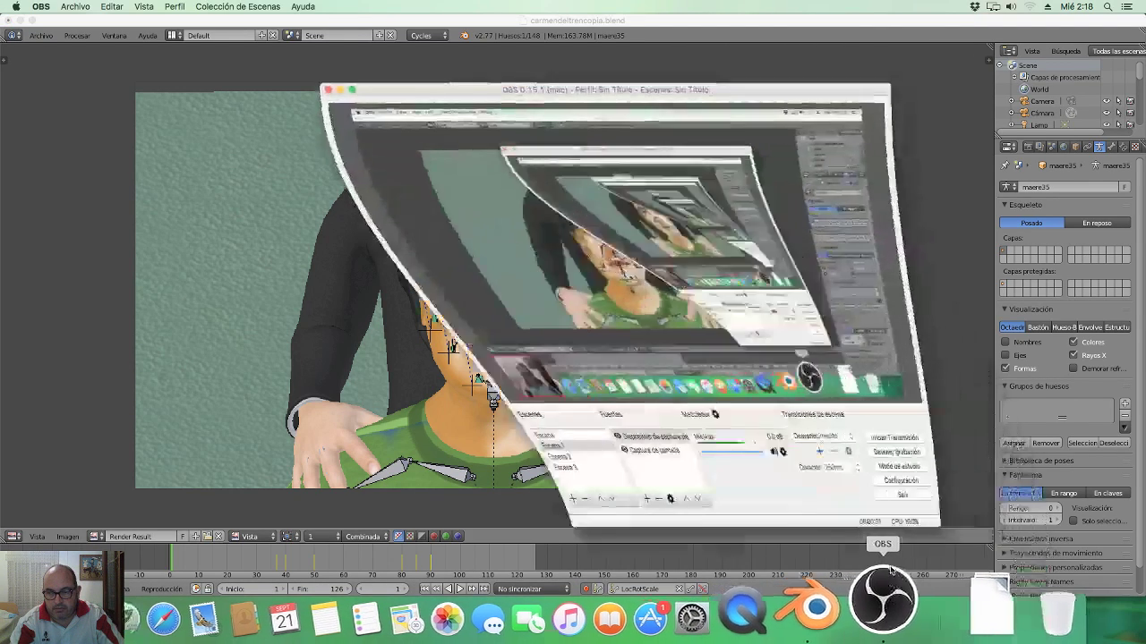